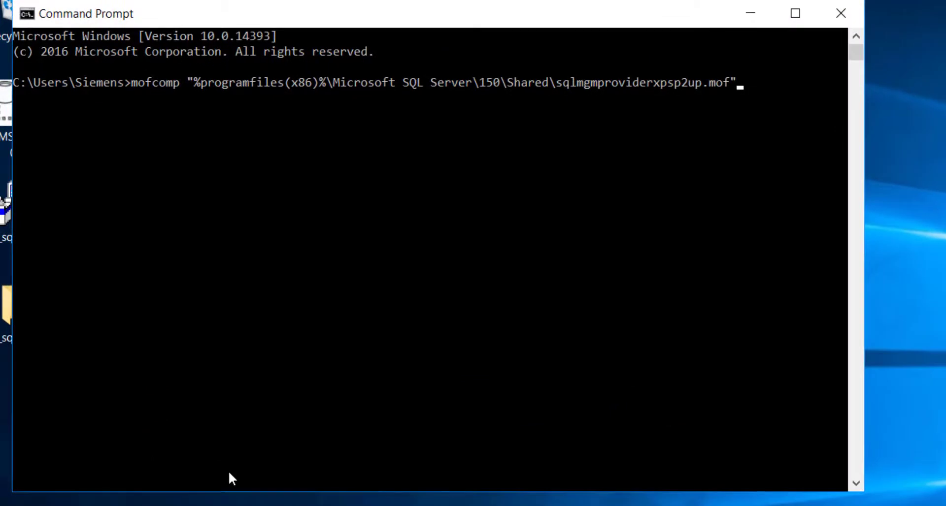
# Step: Try to compile SQL Server 150's sqlmgmproviderxpsp2up.mof with mofcomp in the non-elevated Command Prompt
pyautogui.press('Return')
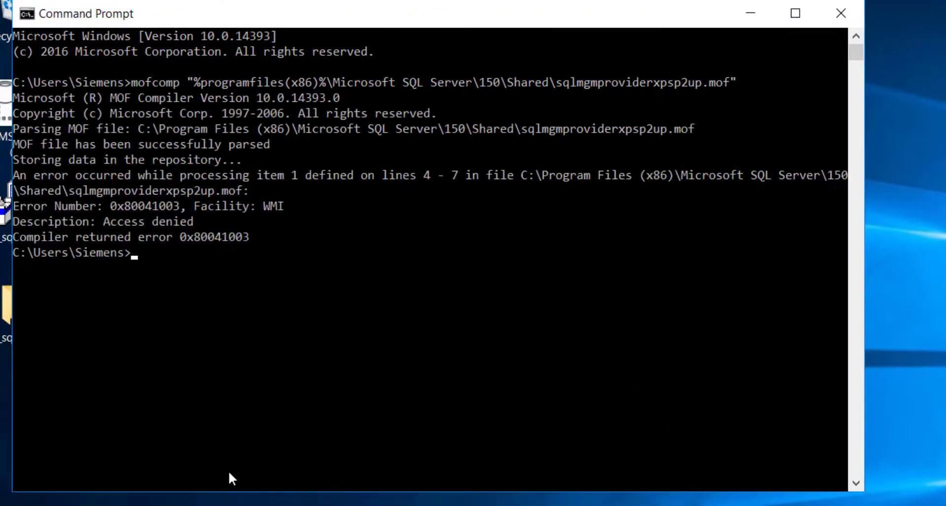
pyautogui.moveTo(199, 222); pyautogui.dragTo(100, 228)
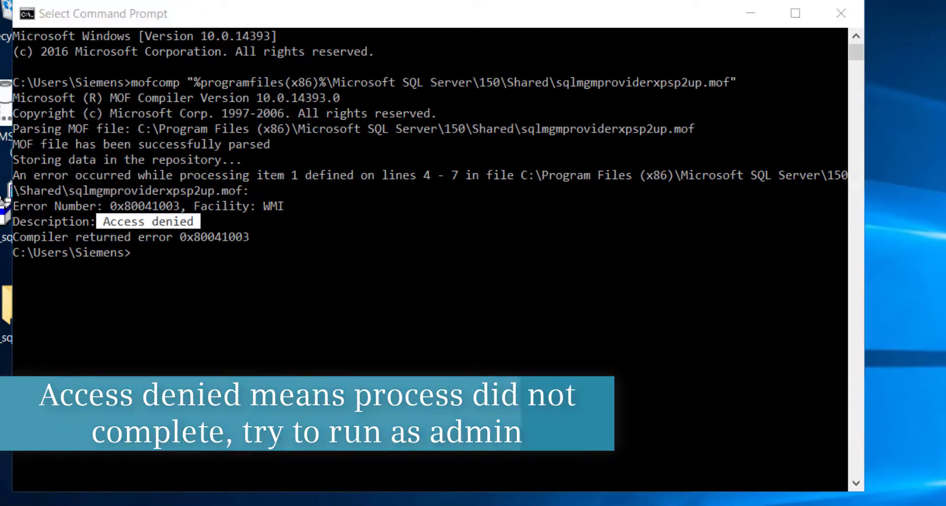
pyautogui.press('super')
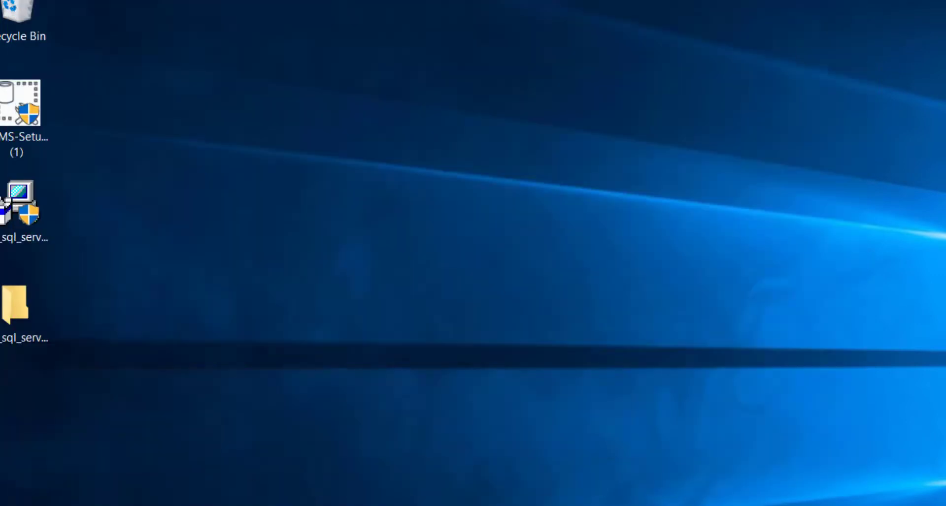
# Step: Open a Command Prompt with administrator rights and allow it to make changes to the device
pyautogui.press('super')
pyautogui.write('cmd')
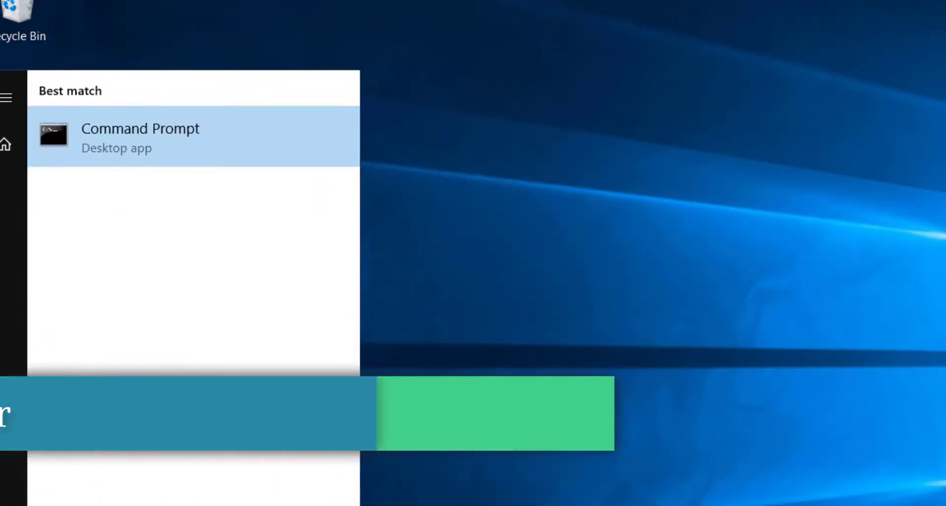
pyautogui.rightClick(211, 157)
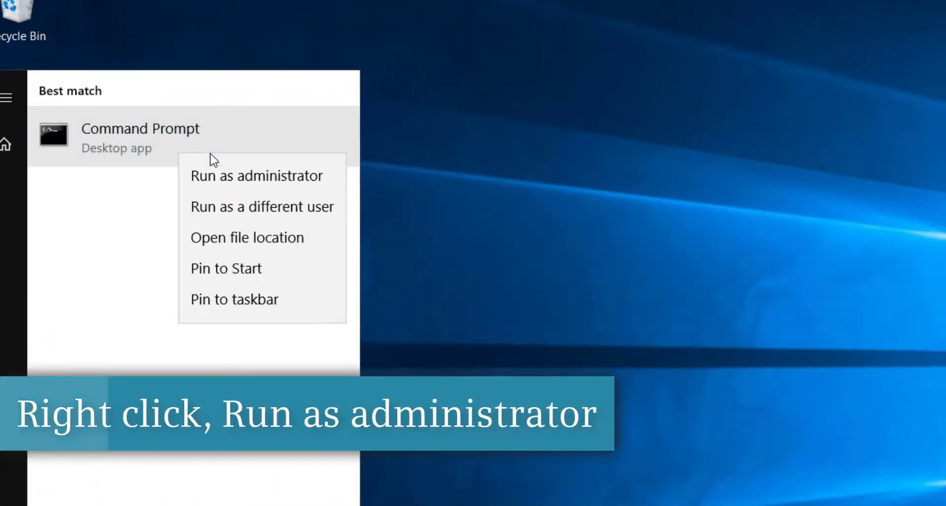
pyautogui.click(230, 180)
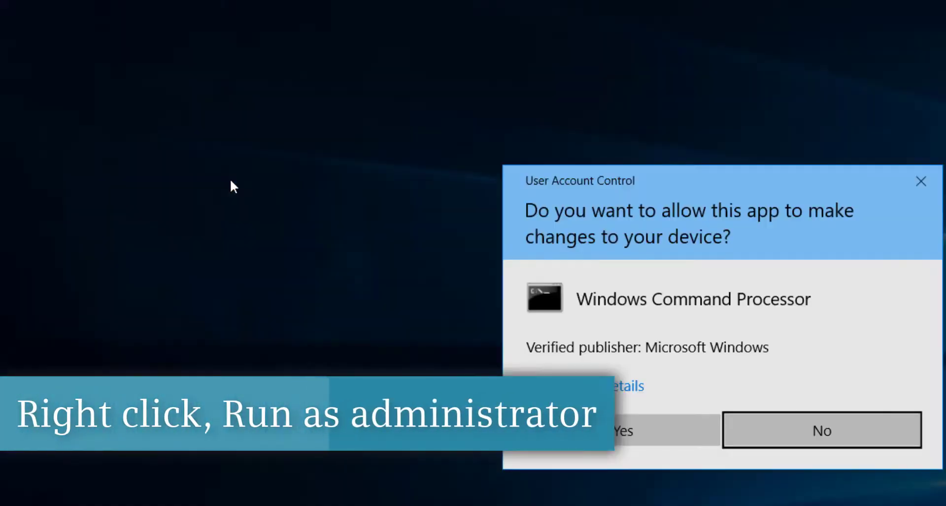
pyautogui.click(640, 440)
# Step: Run mofcomp "%programfiles(x86)%\Microsoft SQL Server\150\Shared\sqlmgmproviderxpsp2up.mof", check its output, and close the Command Prompt
pyautogui.rightClick(490, 306)
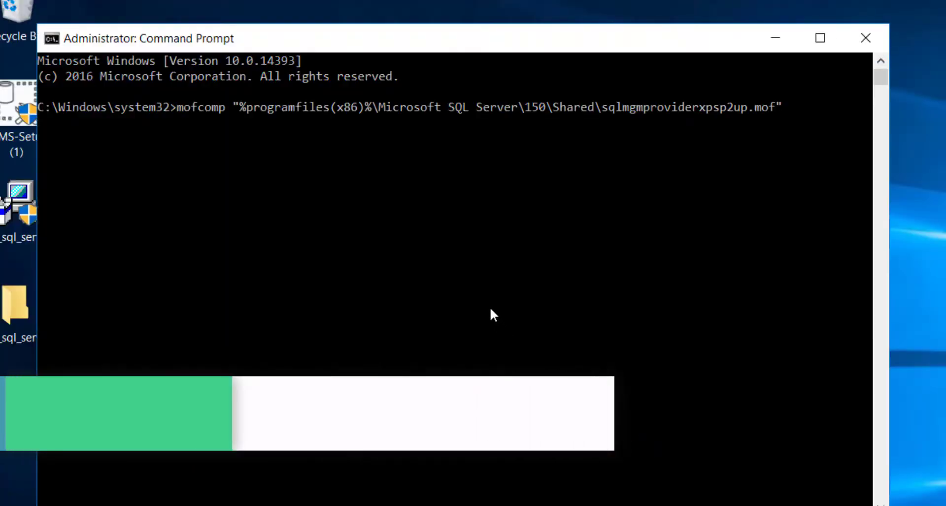
pyautogui.press('Return')
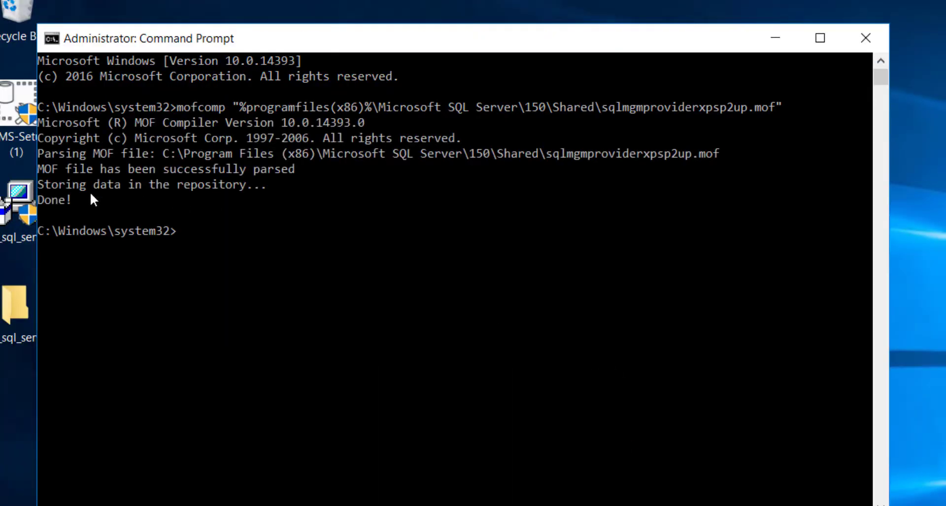
pyautogui.moveTo(53, 198); pyautogui.dragTo(39, 192)
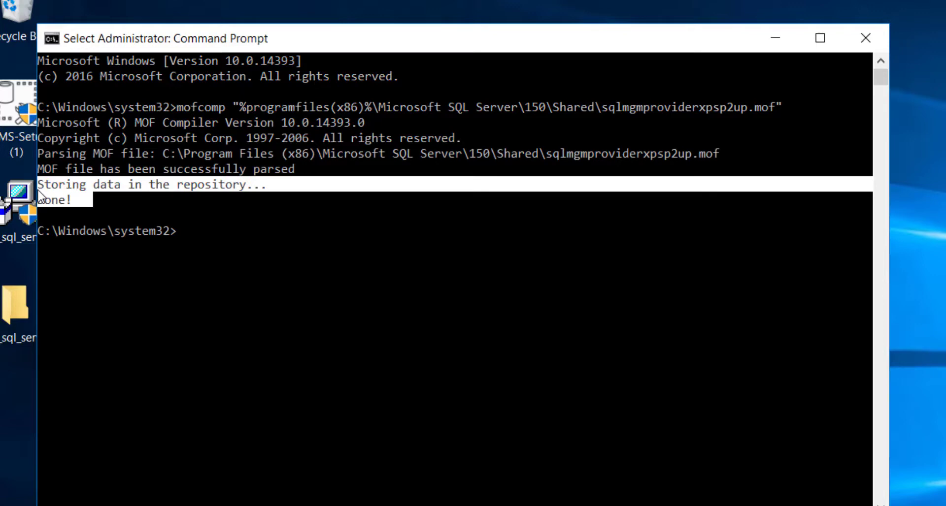
pyautogui.click(125, 209)
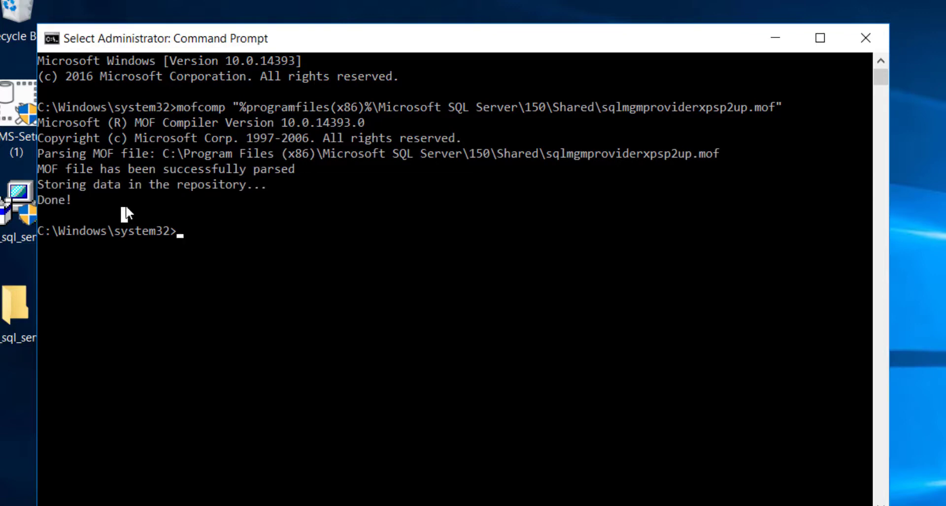
pyautogui.click(864, 39)
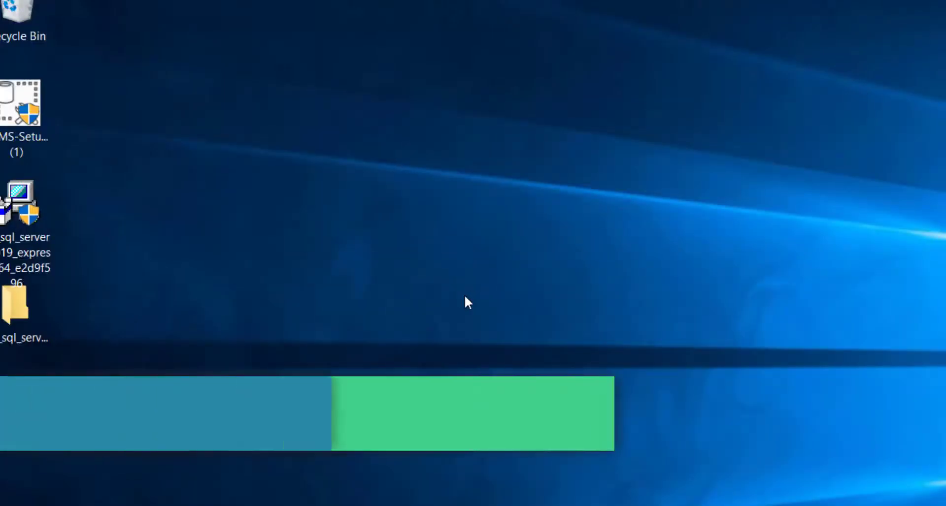
pyautogui.press('super')
pyautogui.write('cmd')
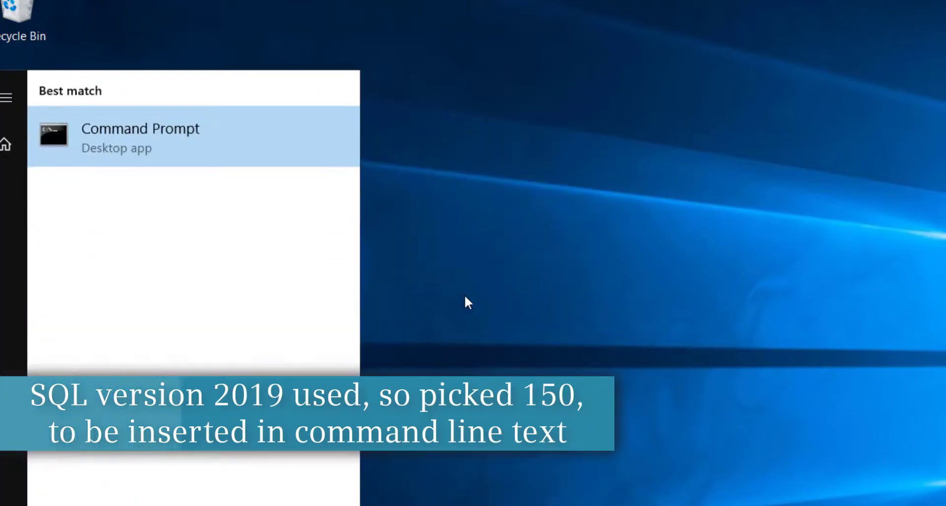
pyautogui.rightClick(196, 129)
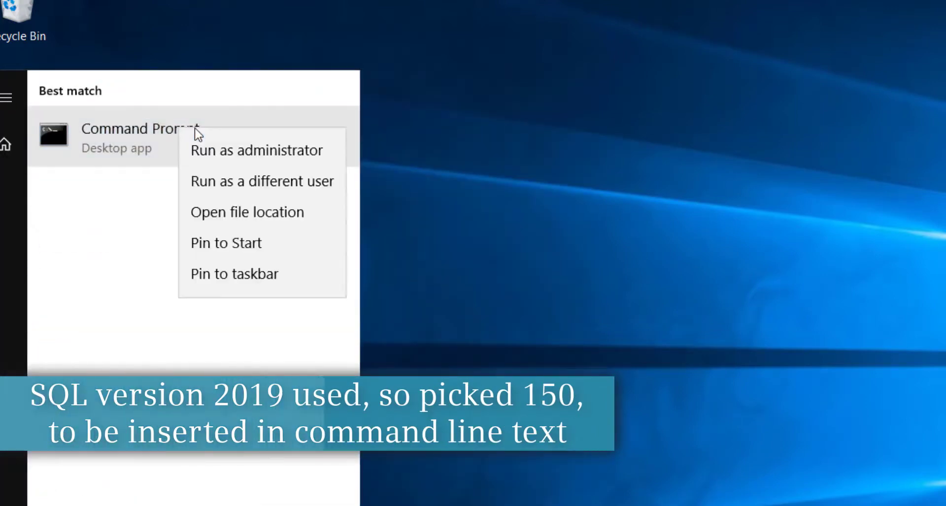
pyautogui.click(242, 143)
pyautogui.click(665, 428)
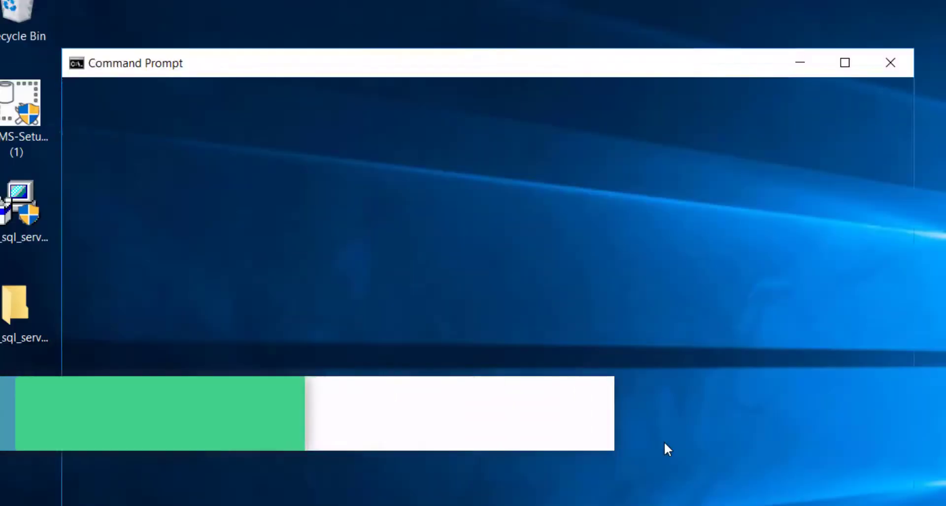
pyautogui.write('mofcomp "%programfiles(x86)%\\Microsoft SQL Server\\150\\Shared\\sqlmgmproviderxpsp2up.mof"')
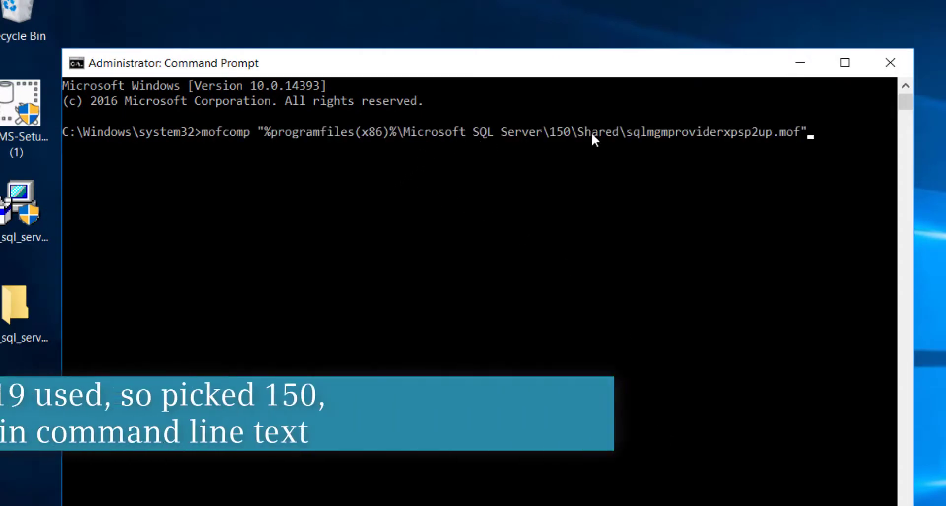
pyautogui.click(569, 131)
pyautogui.moveTo(569, 131); pyautogui.dragTo(551, 133)
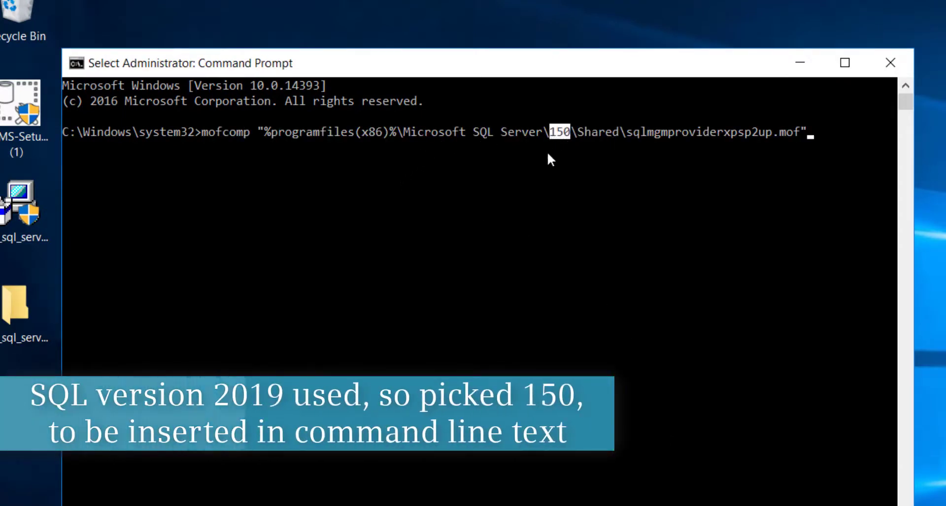
pyautogui.click(890, 62)
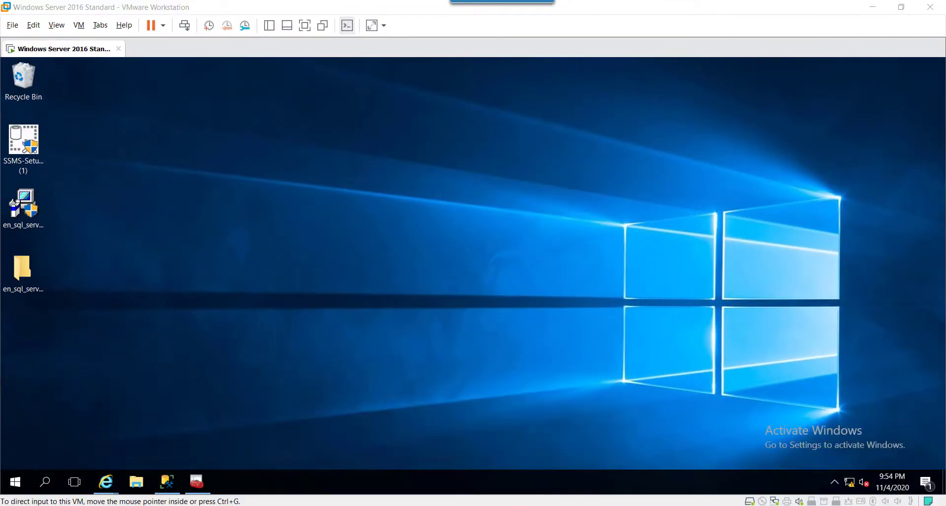
# Step: Open the TCP/IP properties under Protocols for SQLEXPRESS in SQL Server Configuration Manager and check the Enabled setting
pyautogui.click(198, 481)
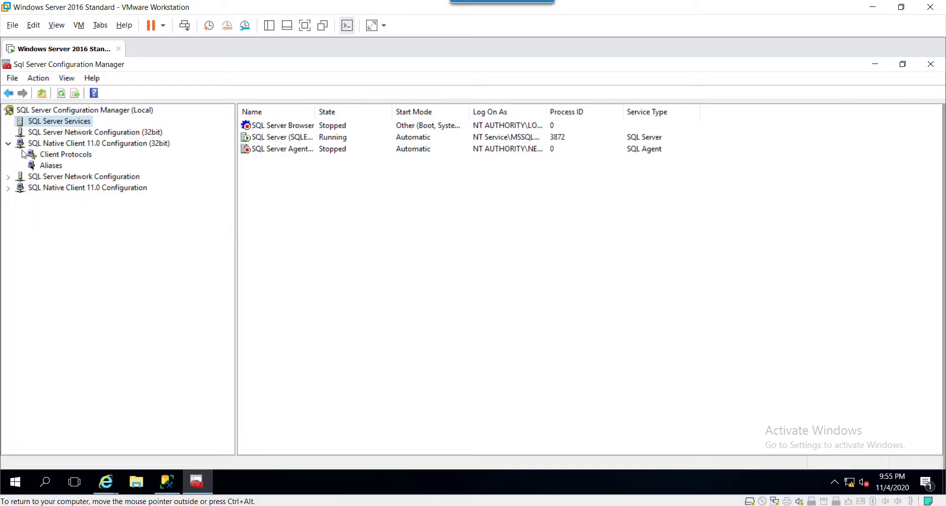
pyautogui.click(32, 190)
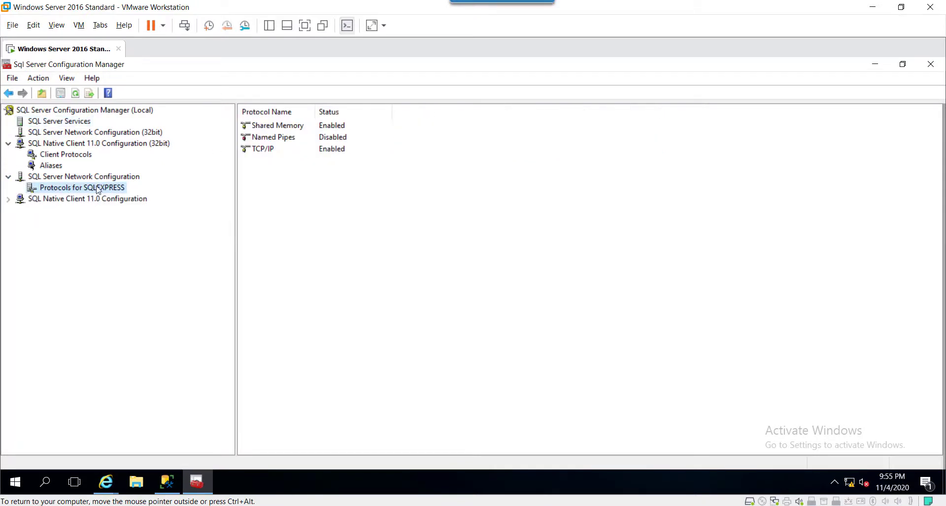
pyautogui.click(253, 150)
pyautogui.rightClick(253, 151)
pyautogui.click(287, 187)
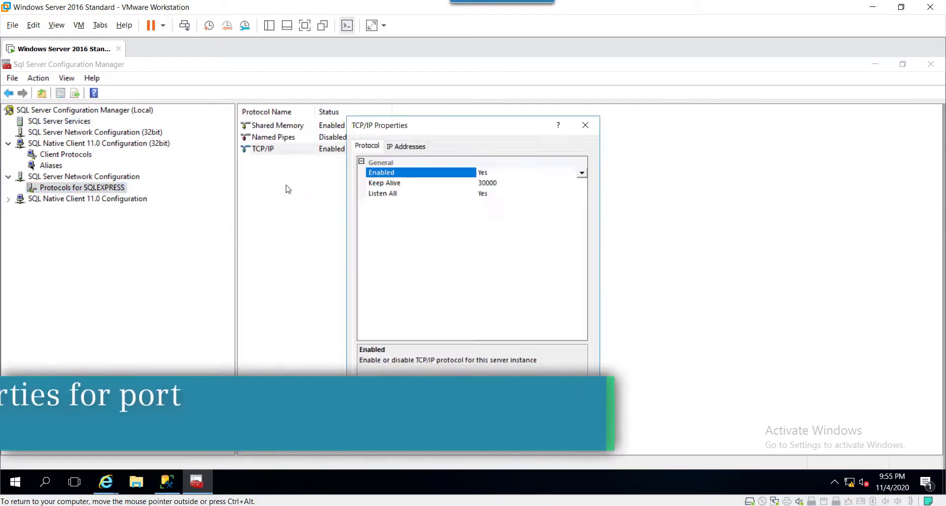
pyautogui.click(544, 182)
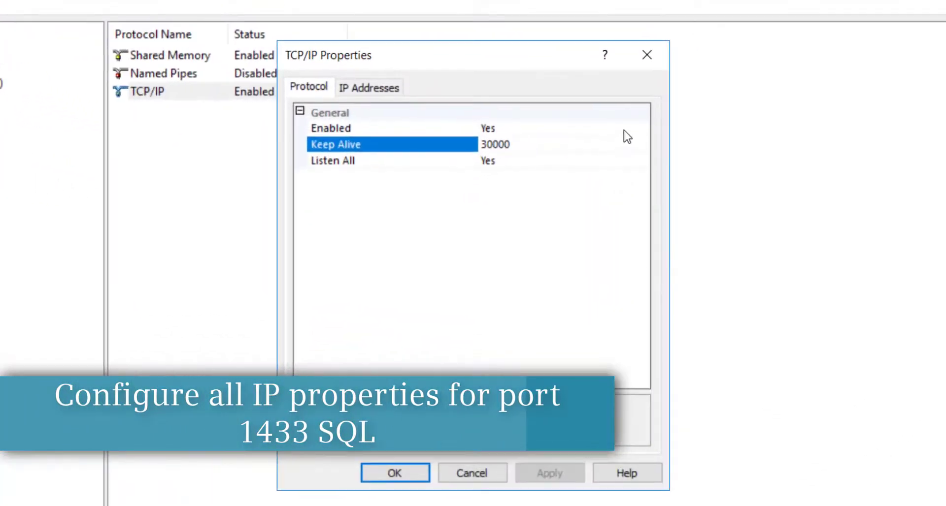
pyautogui.click(582, 172)
pyautogui.click(455, 163)
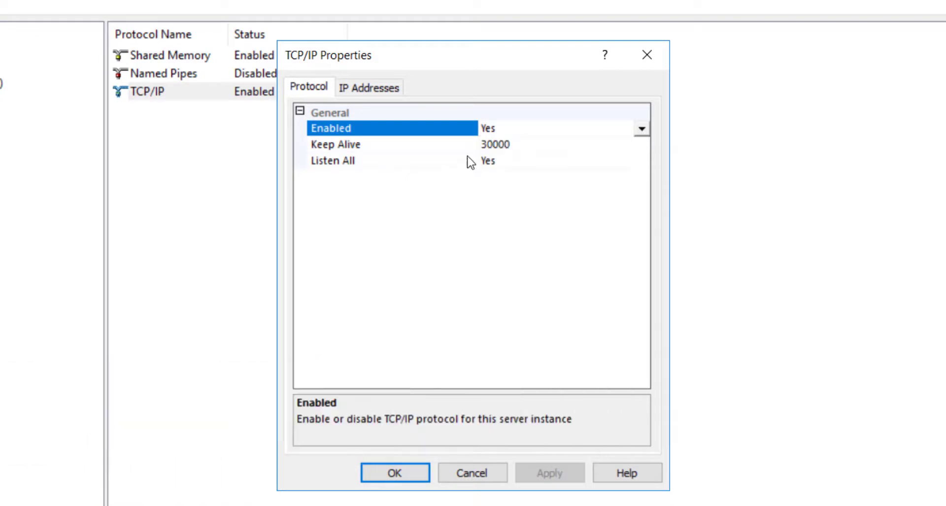
# Step: Set the IPAll TCP Port to 1433 in the TCP/IP properties, apply the change, and close the dialog
pyautogui.click(377, 89)
pyautogui.scroll(-5, 315, 308)
pyautogui.scroll(-1, 315, 311)
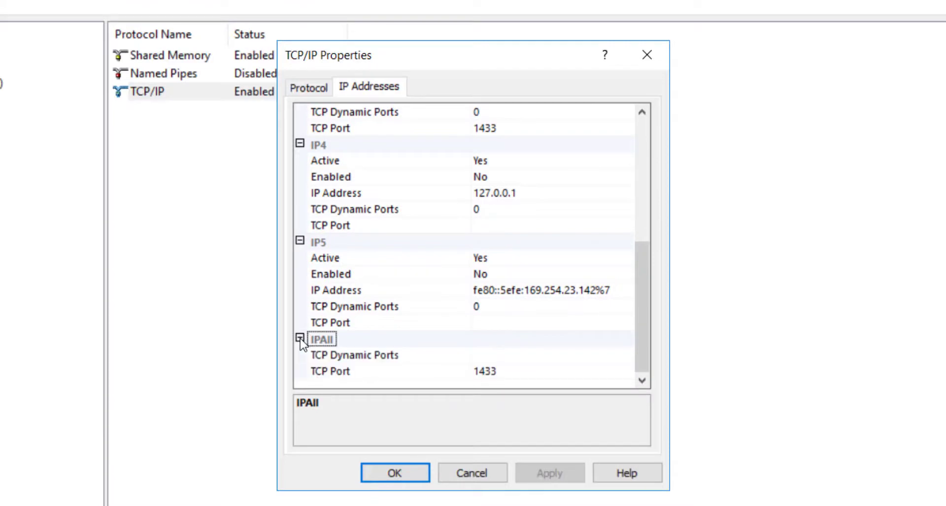
pyautogui.click(498, 373)
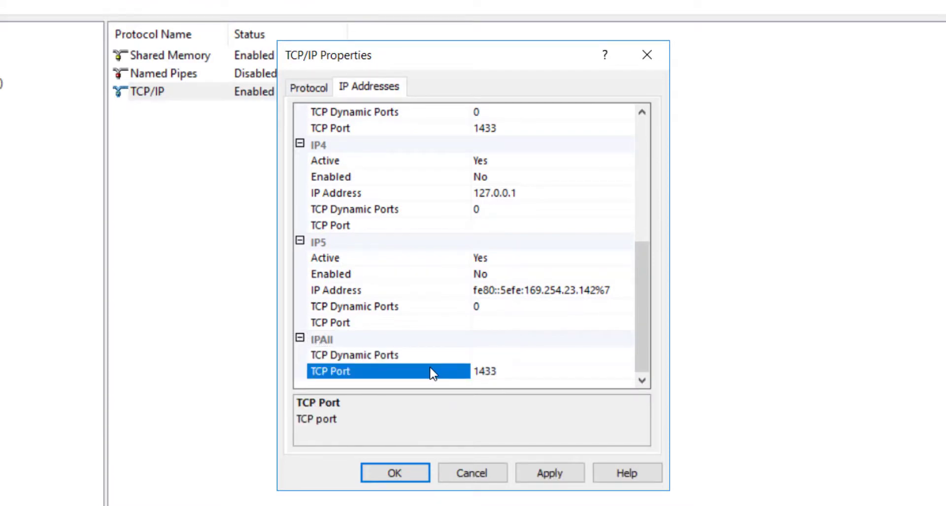
pyautogui.click(556, 479)
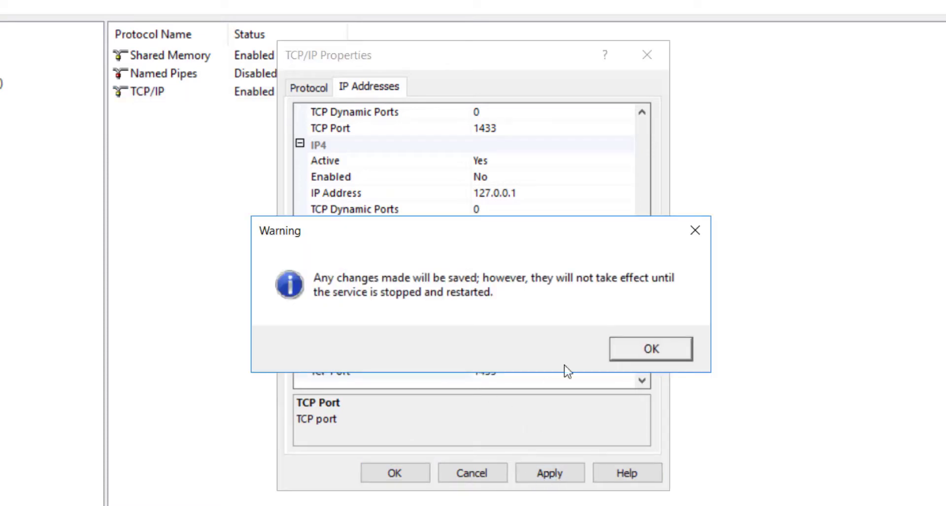
pyautogui.click(636, 351)
pyautogui.click(397, 474)
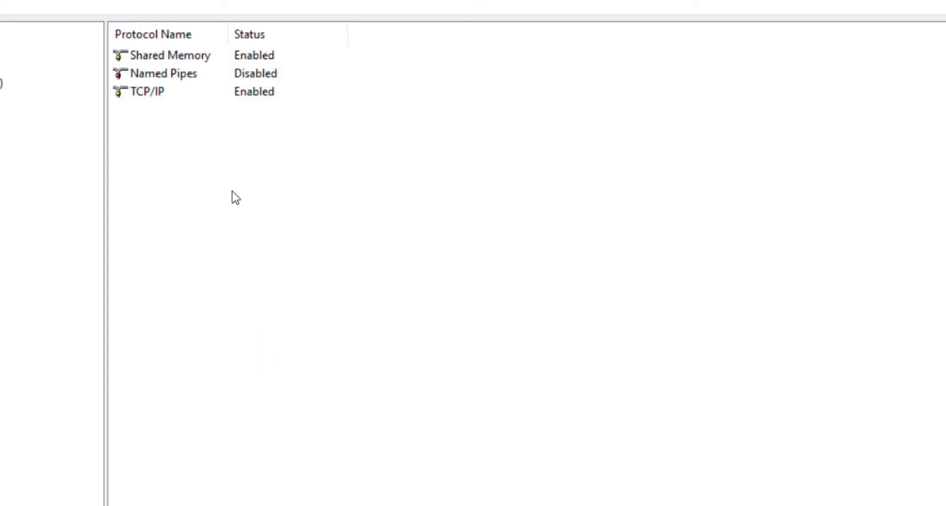
# Step: Restart the SQL Server (SQLEXPRESS) service from SQL Server Services
pyautogui.click(59, 120)
pyautogui.click(264, 138)
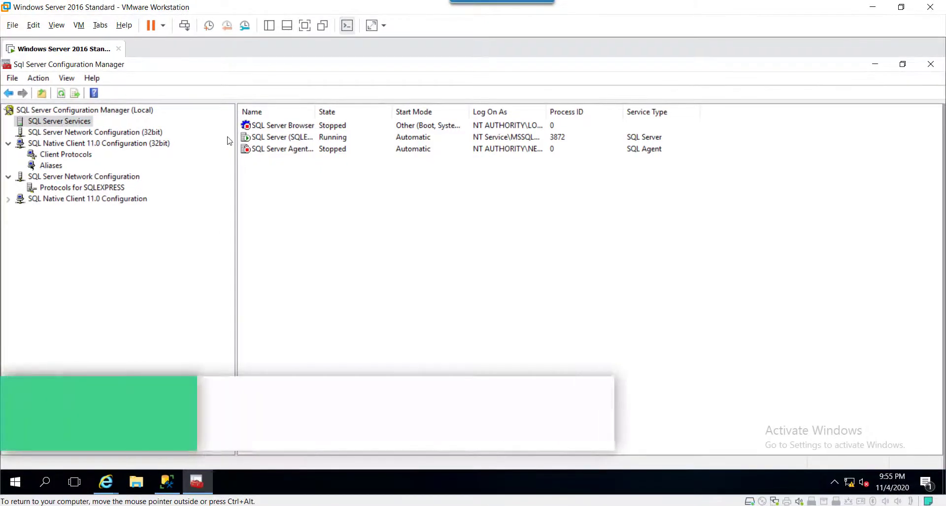
pyautogui.rightClick(264, 139)
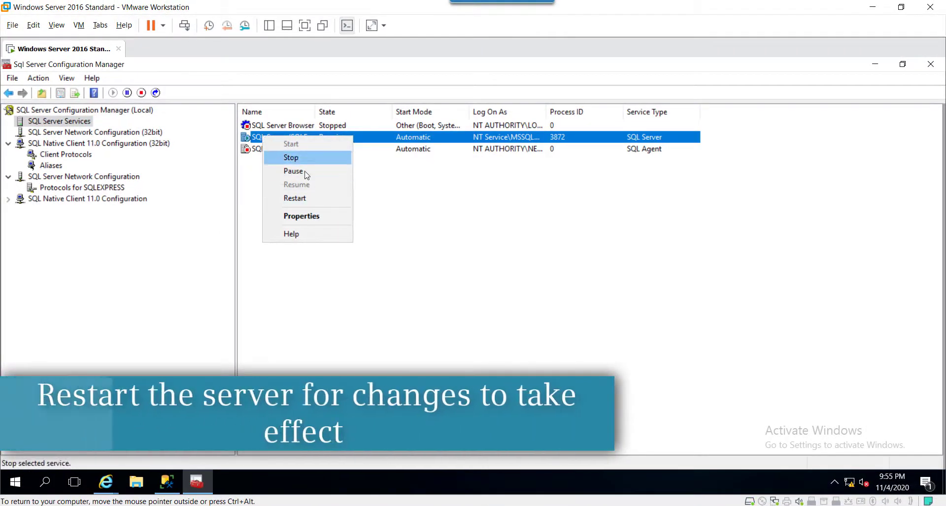
pyautogui.click(307, 199)
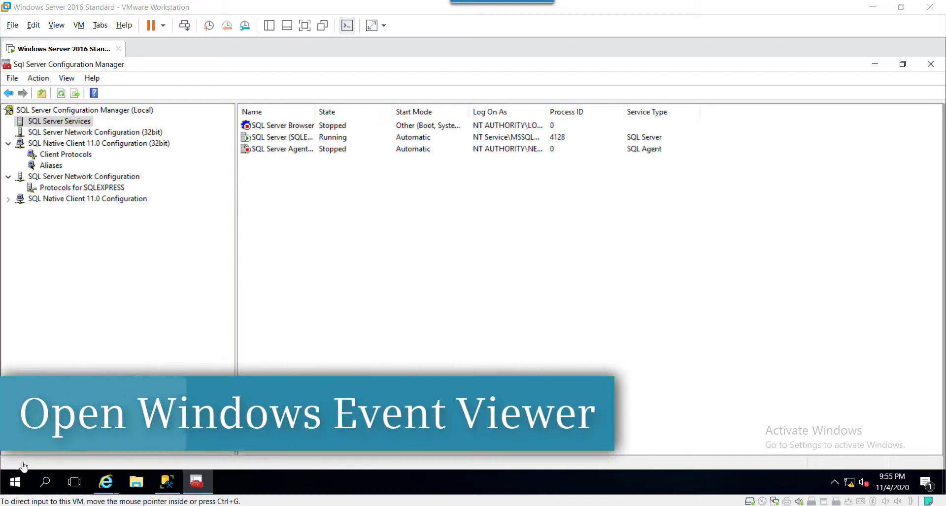
# Step: Open Event Viewer and display the Application log under Windows Logs
pyautogui.click(16, 484)
pyautogui.write('event')
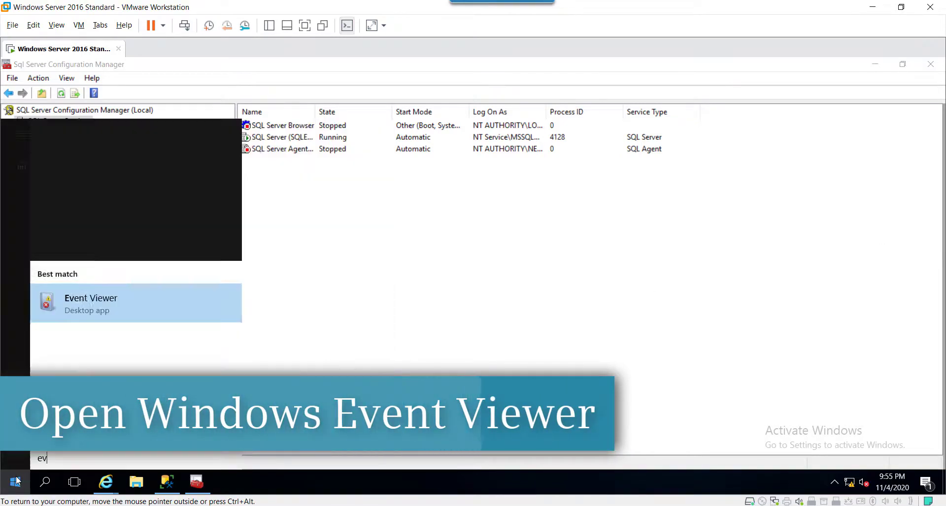
pyautogui.click(150, 159)
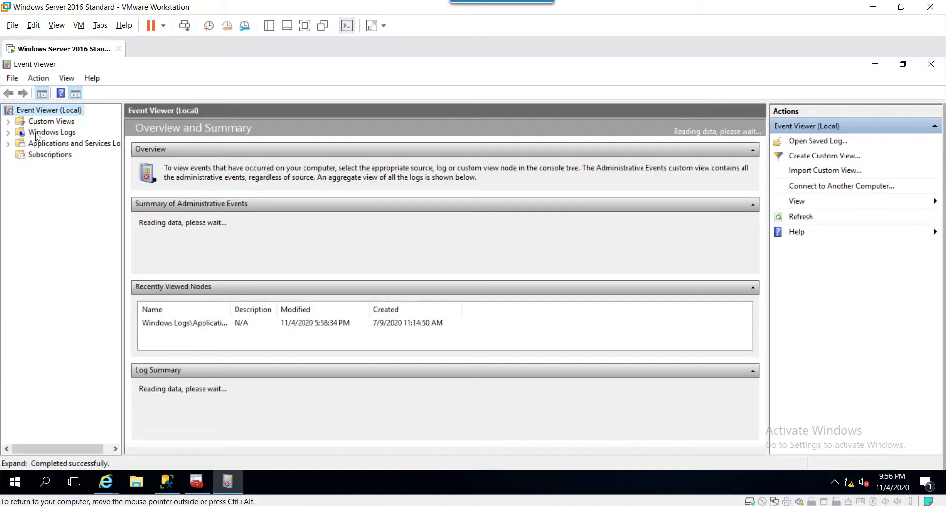
pyautogui.click(9, 132)
pyautogui.click(59, 143)
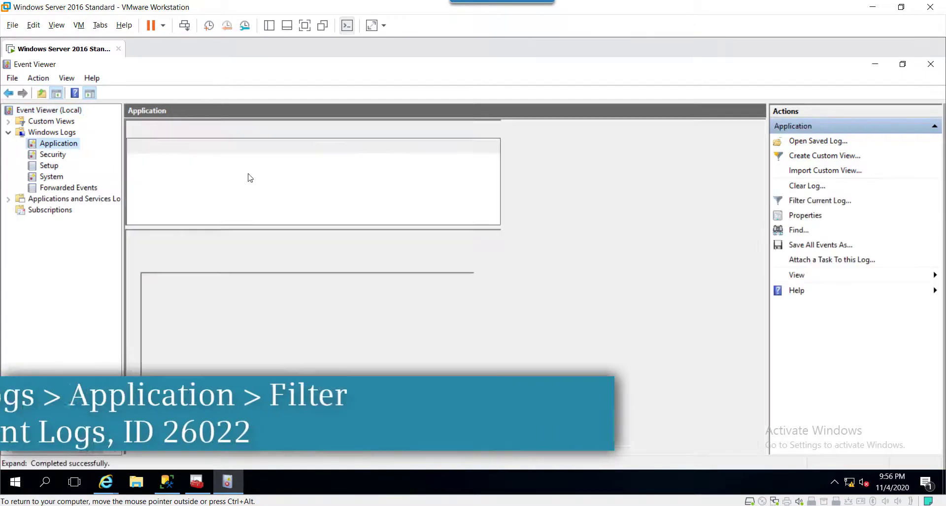
# Step: Filter the Application log for event ID 26022 and examine the port the SQLEXPRESS server is listening on
pyautogui.click(793, 202)
pyautogui.click(379, 275)
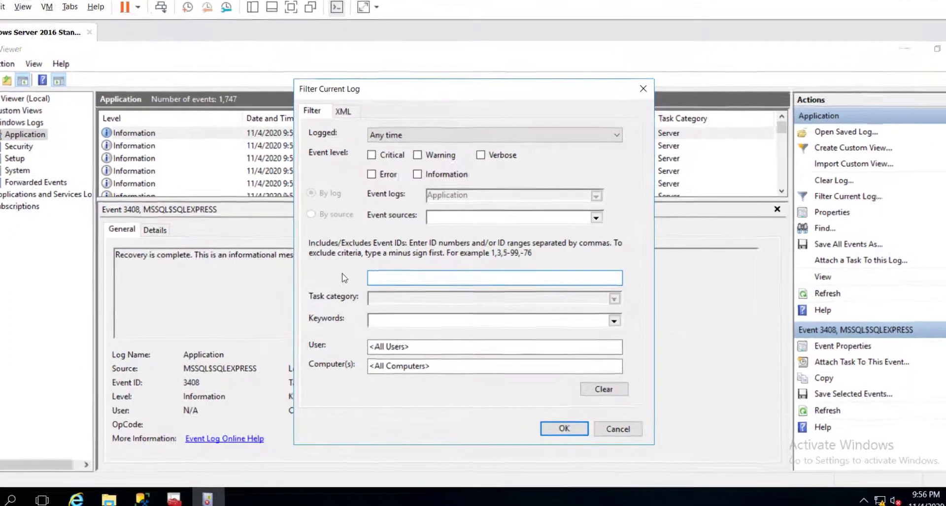
pyautogui.write('3408')
pyautogui.press('Return')
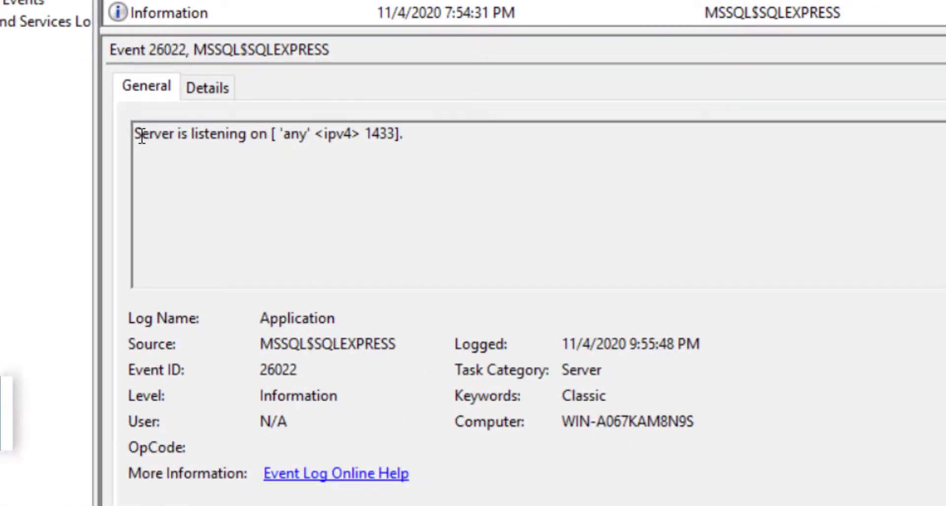
pyautogui.moveTo(365, 134); pyautogui.dragTo(398, 134)
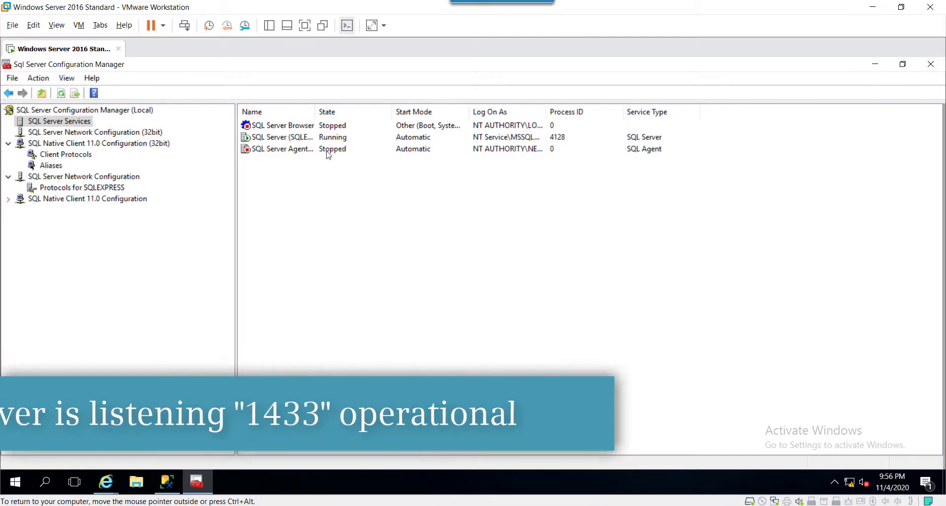
# Step: Minimize SQL Server Configuration Manager and open the Windows Firewall control panel page
pyautogui.click(367, 138)
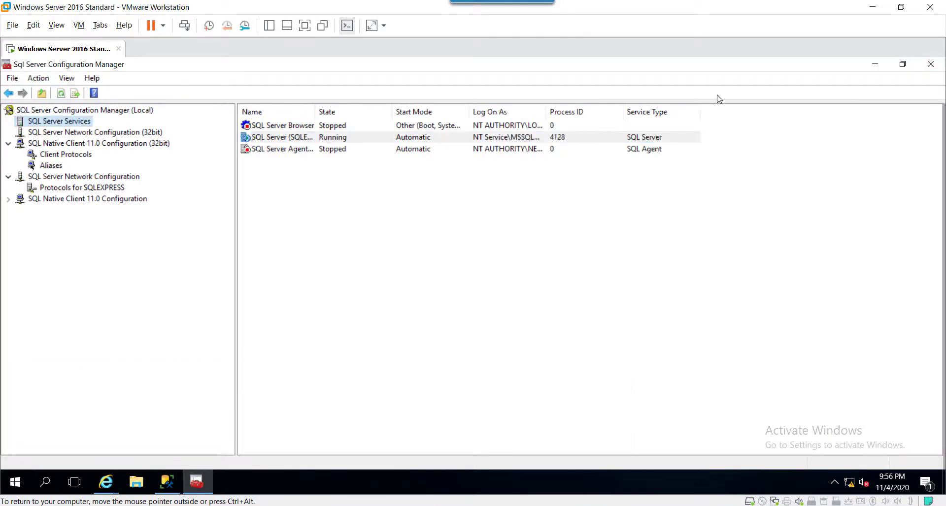
pyautogui.click(874, 64)
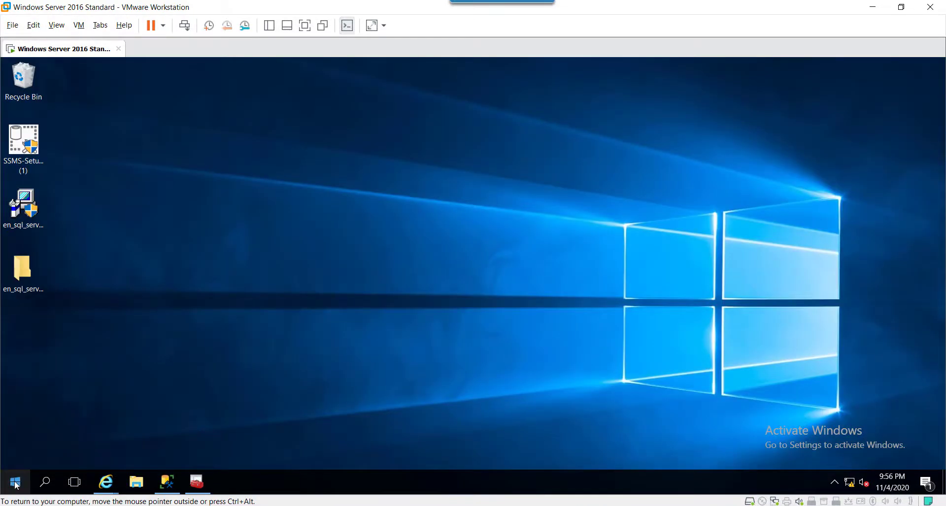
pyautogui.click(16, 483)
pyautogui.write('windows')
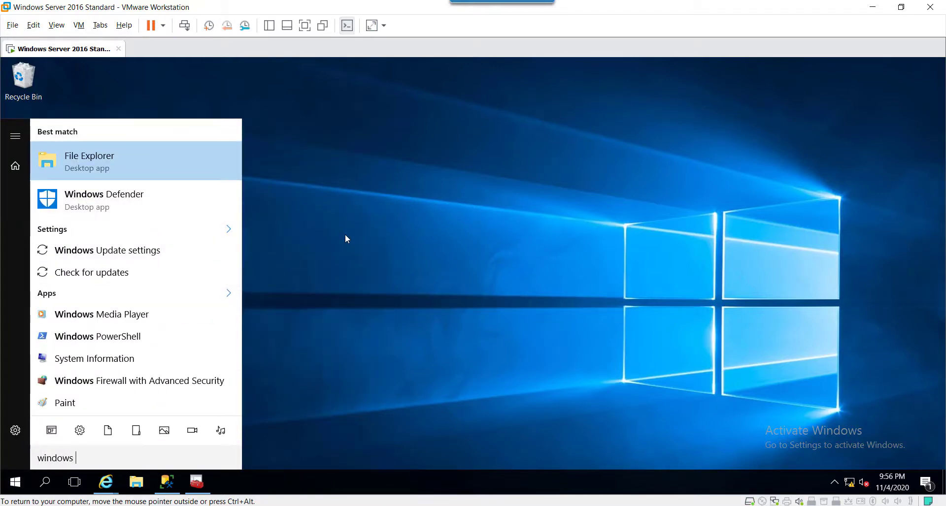
pyautogui.write(' firewall')
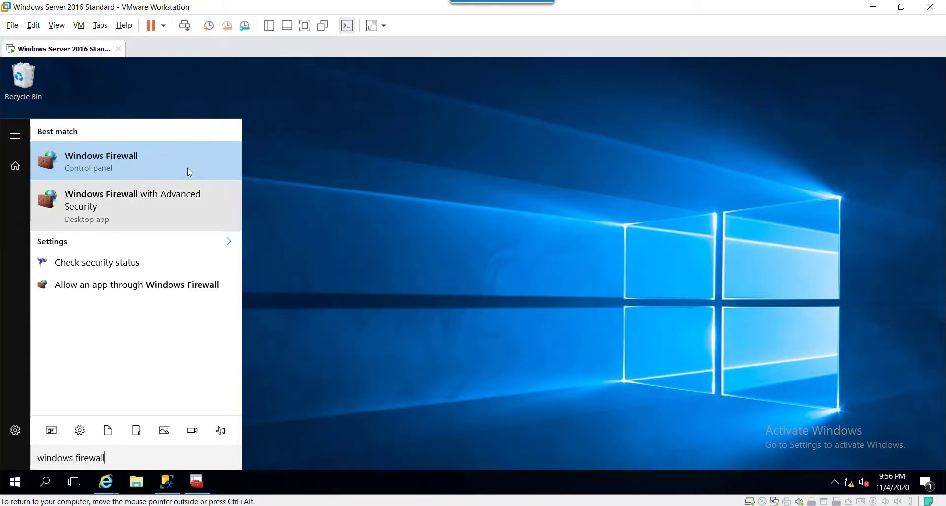
pyautogui.click(170, 157)
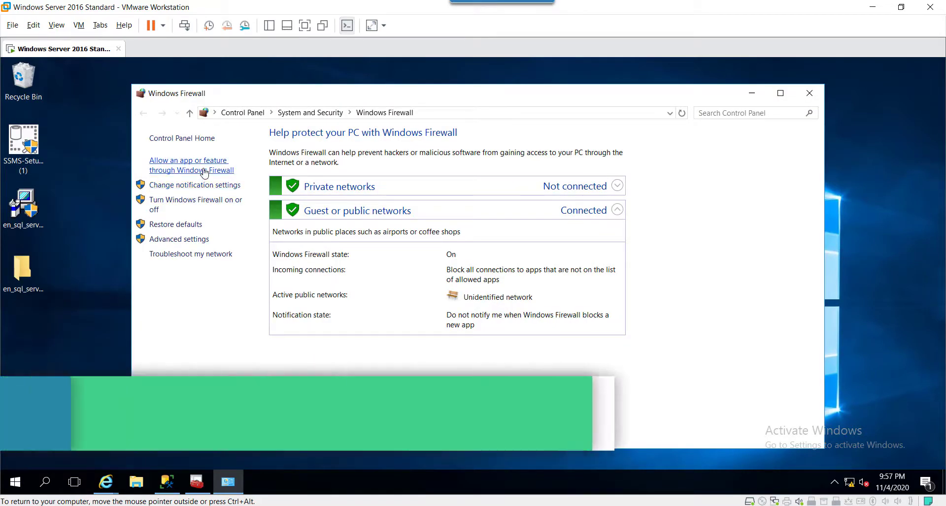
# Step: Turn off Windows Firewall for both private and public networks
pyautogui.click(222, 170)
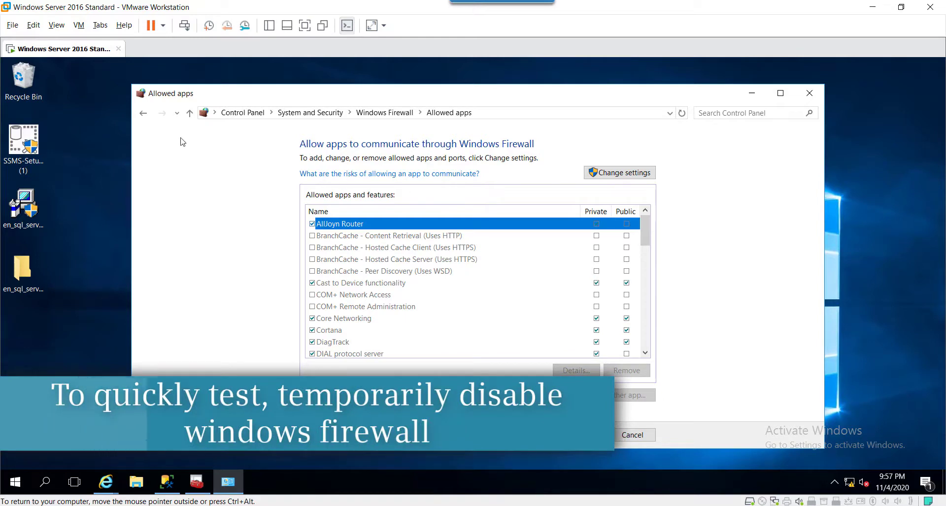
pyautogui.click(142, 114)
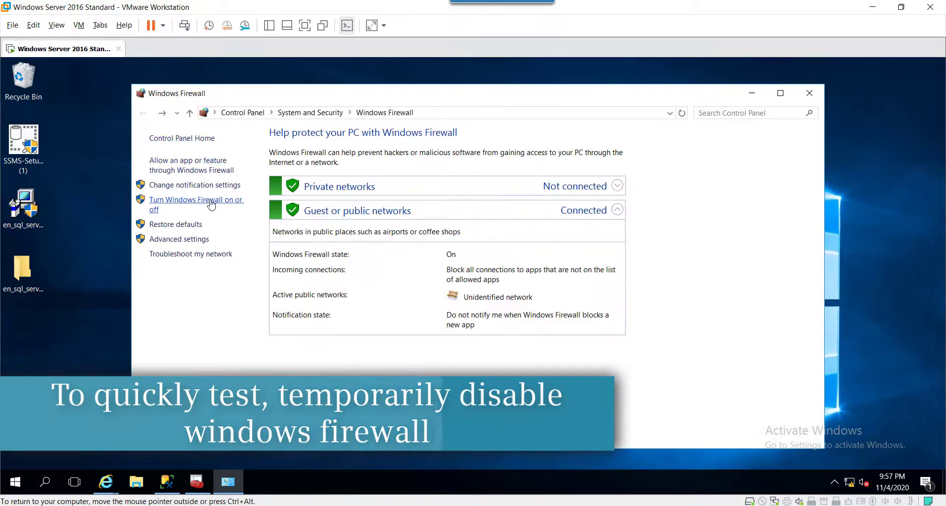
pyautogui.click(192, 204)
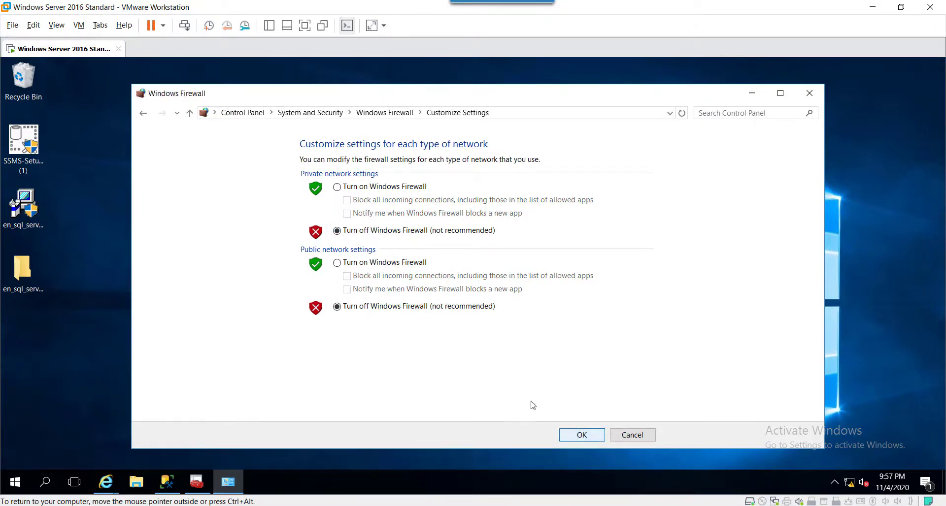
pyautogui.click(581, 435)
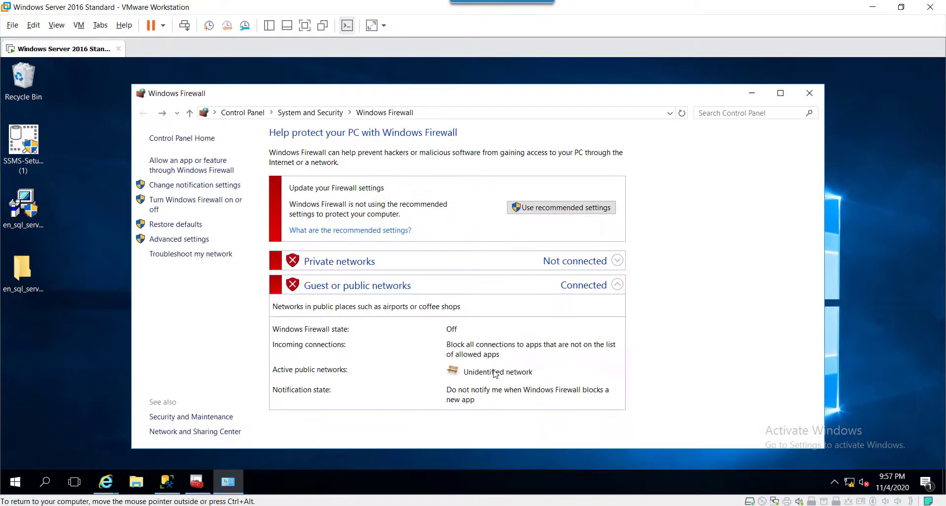
# Step: Turn Windows Firewall back on for both private and public networks
pyautogui.click(226, 207)
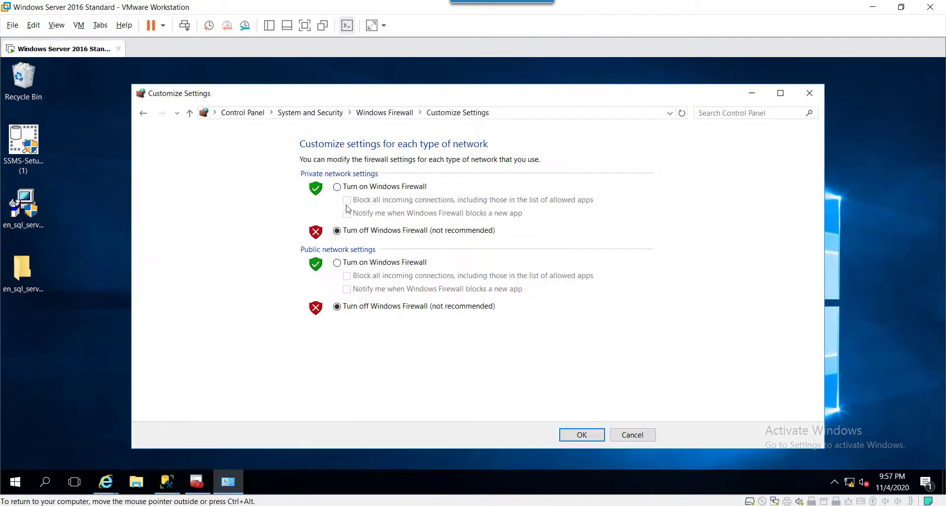
pyautogui.click(337, 187)
pyautogui.click(337, 263)
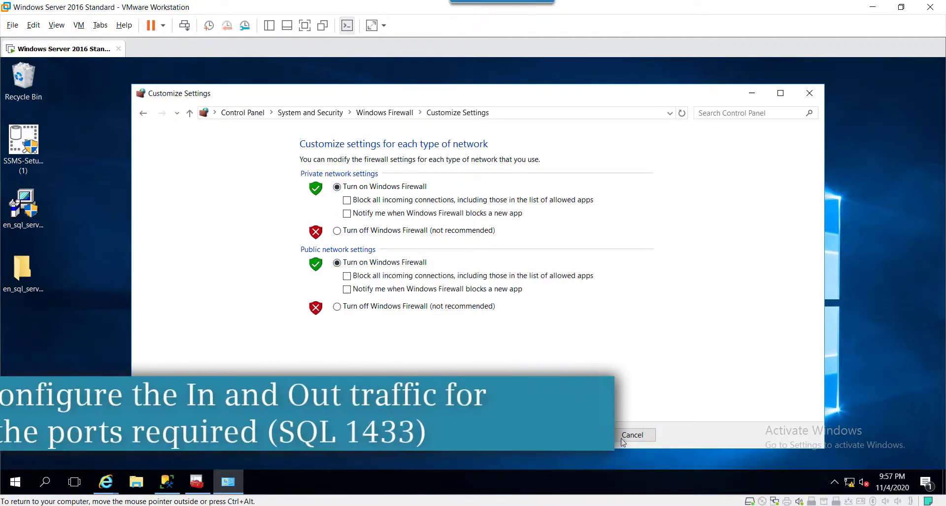
pyautogui.click(581, 435)
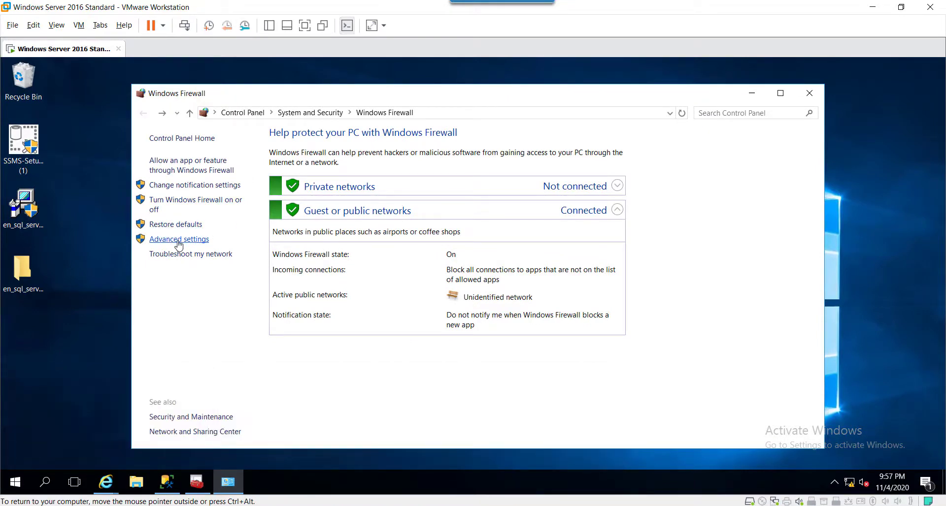
# Step: Open the firewall's advanced settings in a maximized window and display the inbound rules
pyautogui.click(179, 239)
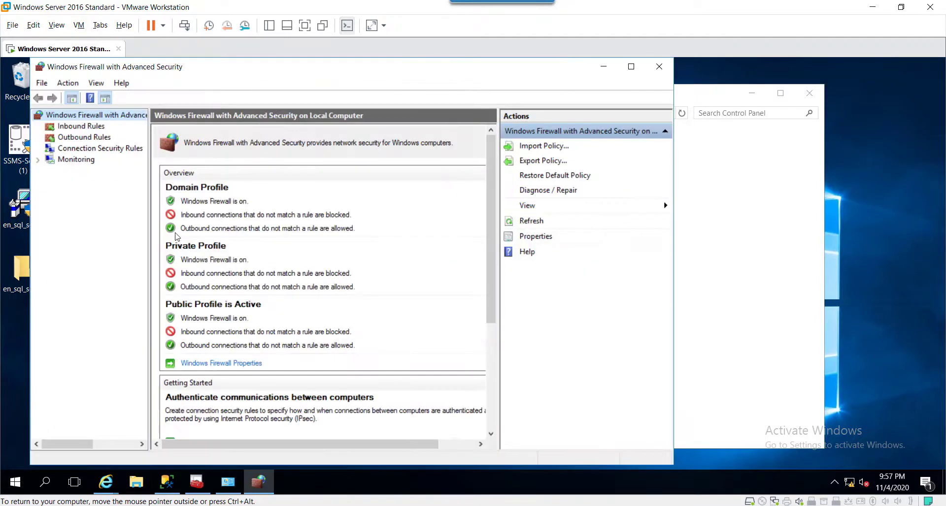
pyautogui.click(631, 67)
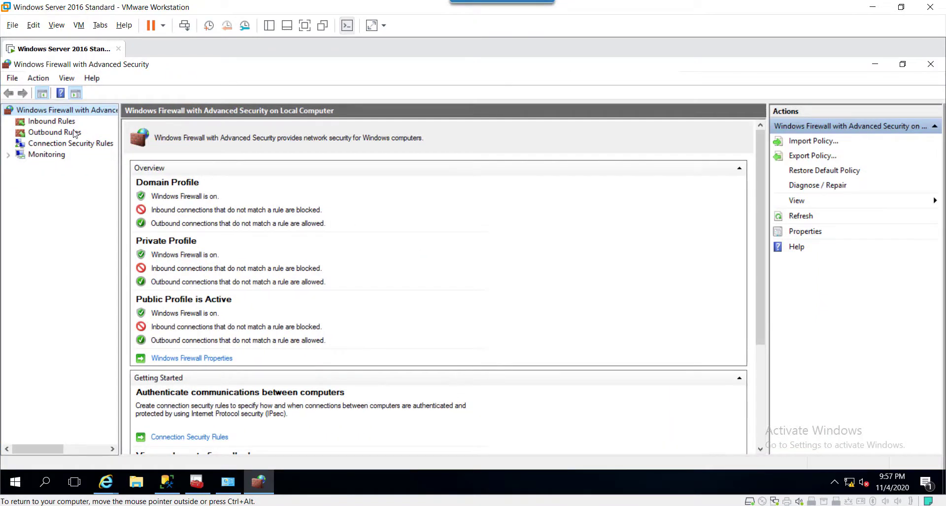
pyautogui.click(53, 125)
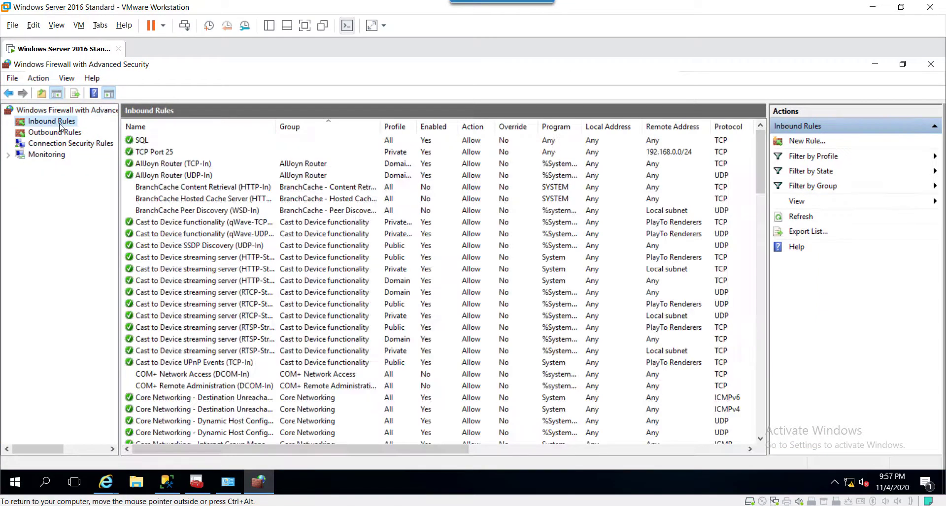
pyautogui.click(150, 141)
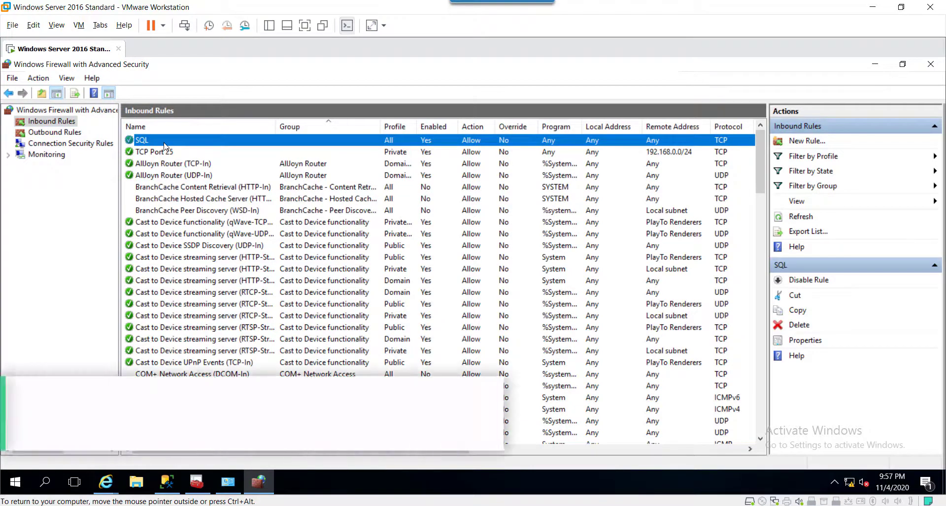
pyautogui.rightClick(165, 146)
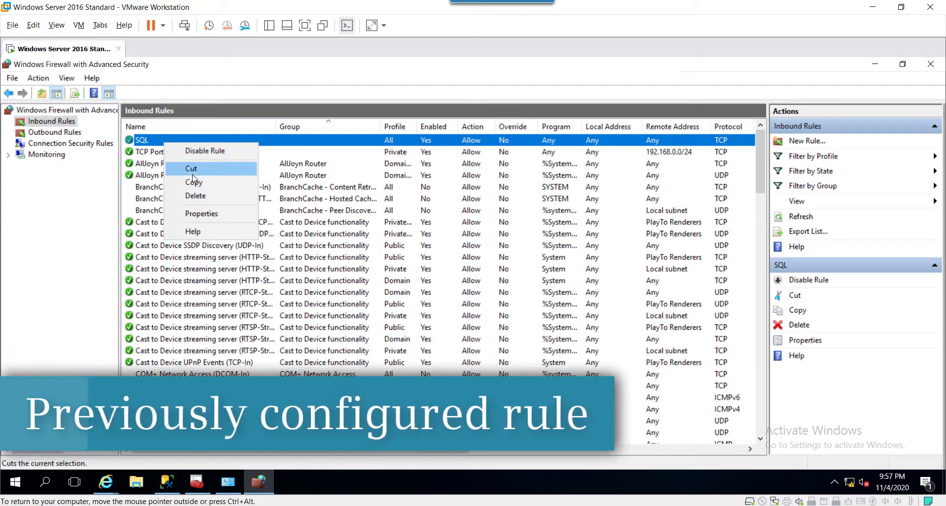
pyautogui.click(196, 196)
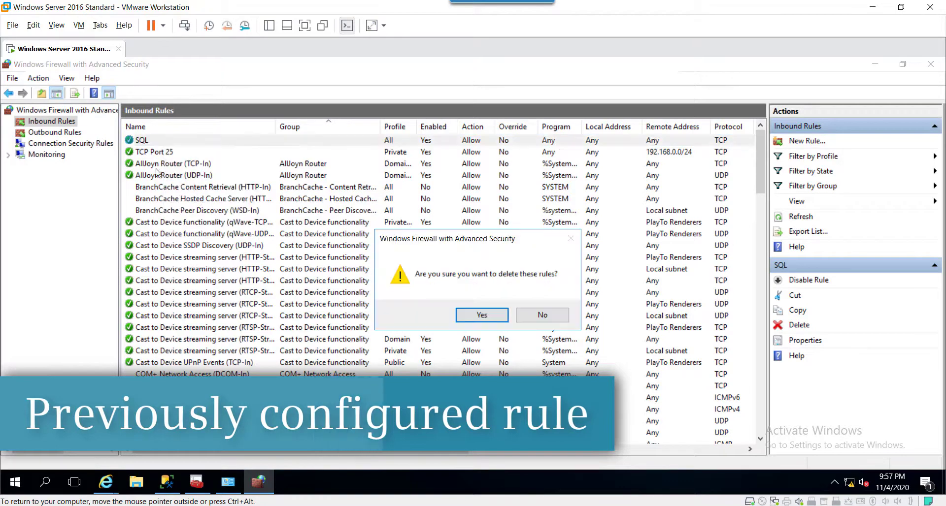
pyautogui.click(481, 317)
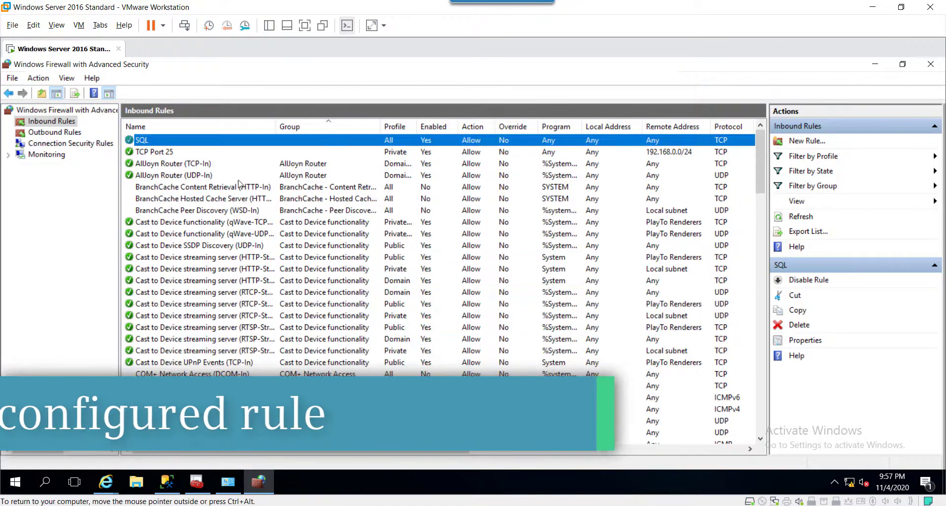
# Step: Examine the SQL inbound rule's properties, including its protocol and local port settings, and close them without changes
pyautogui.rightClick(154, 144)
pyautogui.click(177, 214)
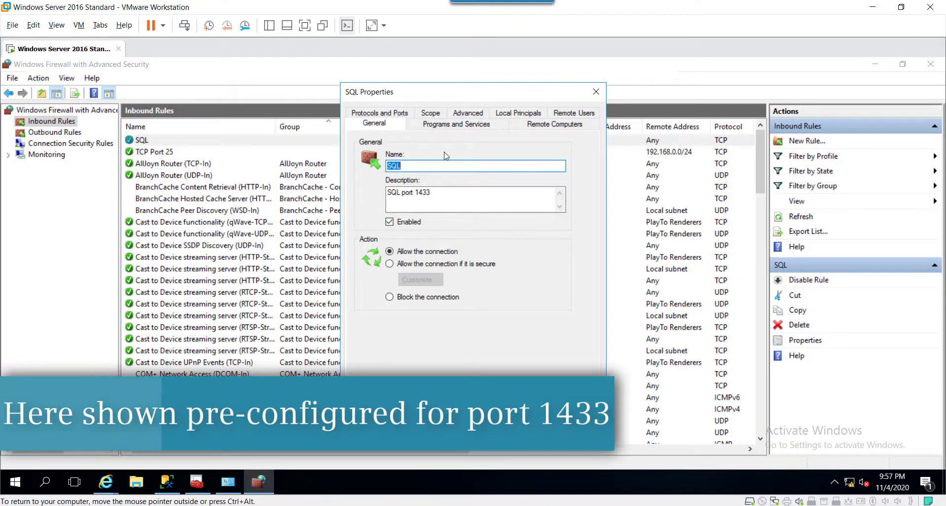
pyautogui.click(498, 127)
pyautogui.click(536, 125)
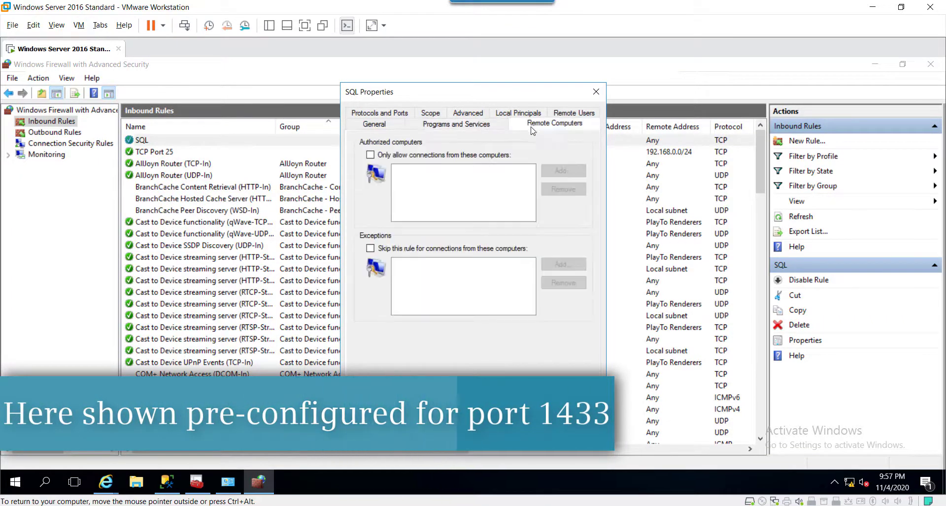
pyautogui.click(398, 114)
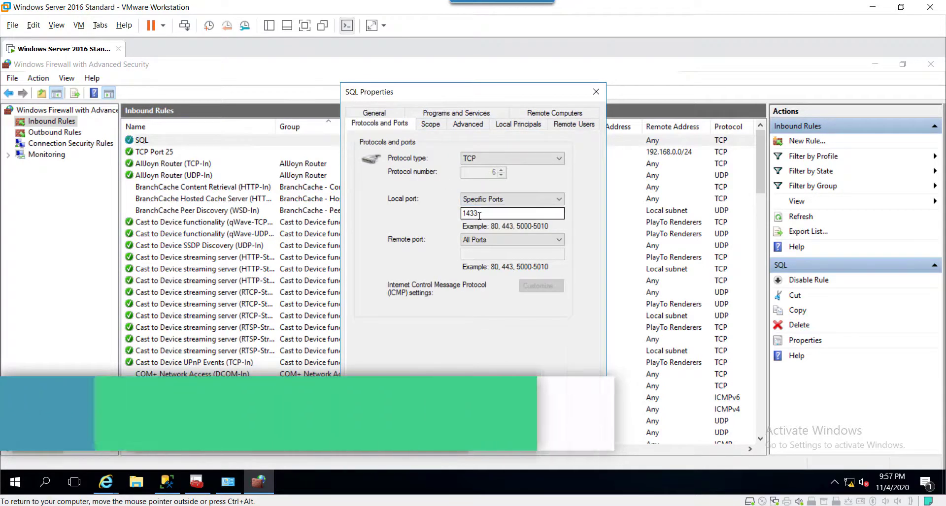
pyautogui.moveTo(480, 213); pyautogui.dragTo(454, 212)
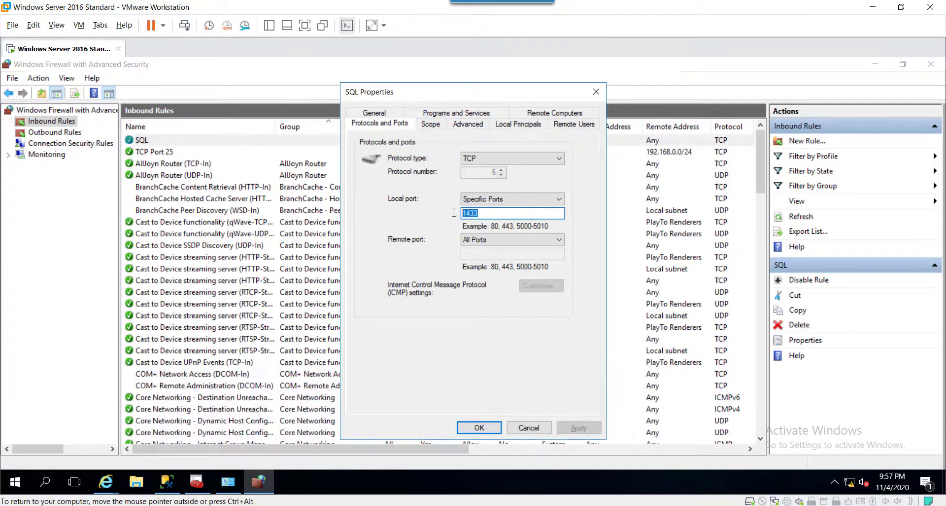
pyautogui.click(596, 93)
pyautogui.click(66, 133)
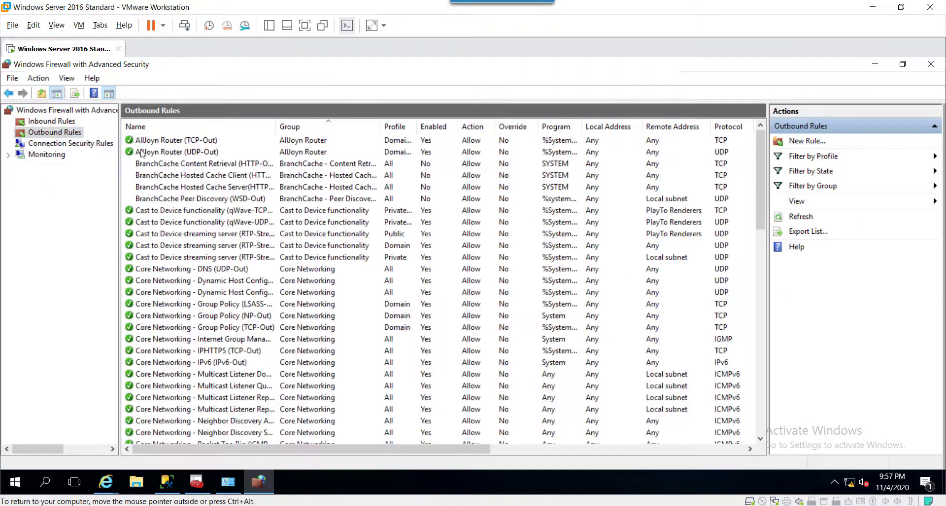
pyautogui.rightClick(71, 135)
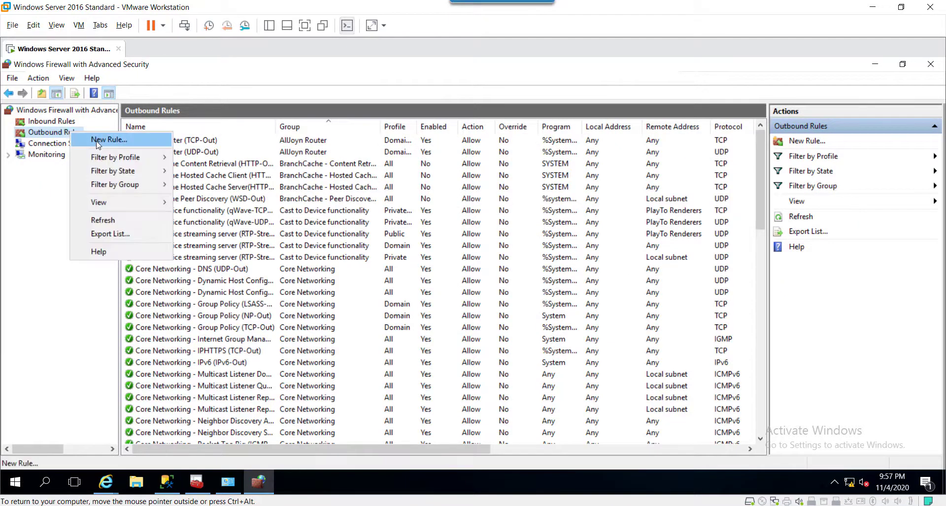
pyautogui.click(98, 141)
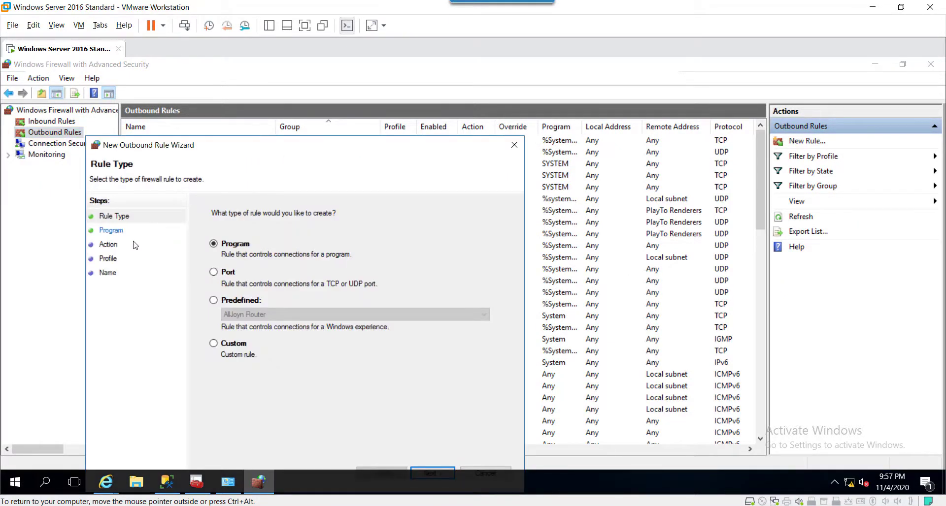
pyautogui.moveTo(239, 153); pyautogui.dragTo(336, 104)
pyautogui.click(626, 99)
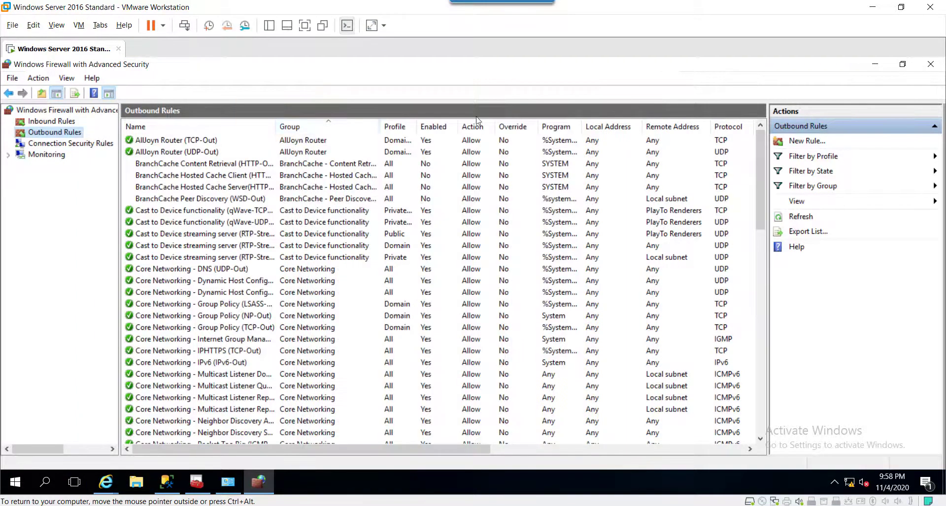
# Step: Set up a new inbound port rule for TCP local port 1433 that allows connections on all profiles, but cancel before creating it
pyautogui.click(59, 121)
pyautogui.rightClick(79, 122)
pyautogui.press('Escape')
pyautogui.moveTo(246, 82); pyautogui.dragTo(402, 82)
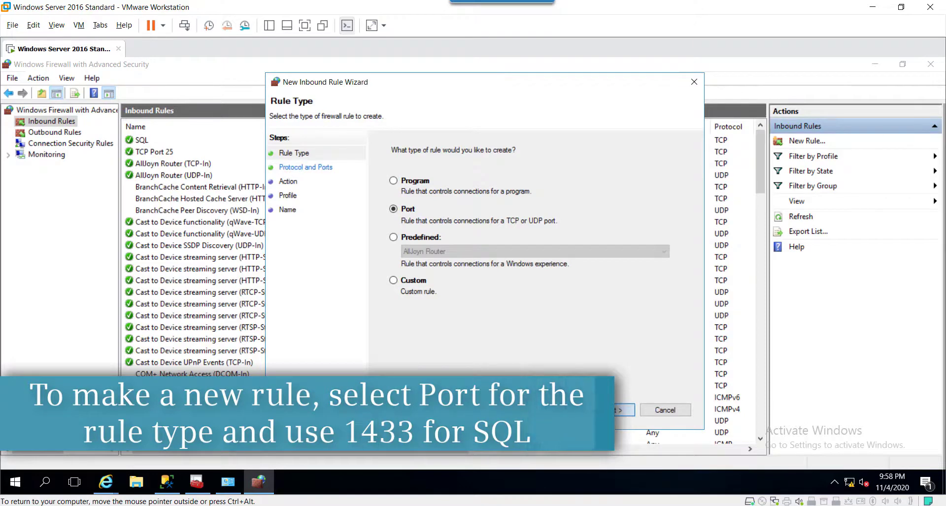
pyautogui.click(612, 410)
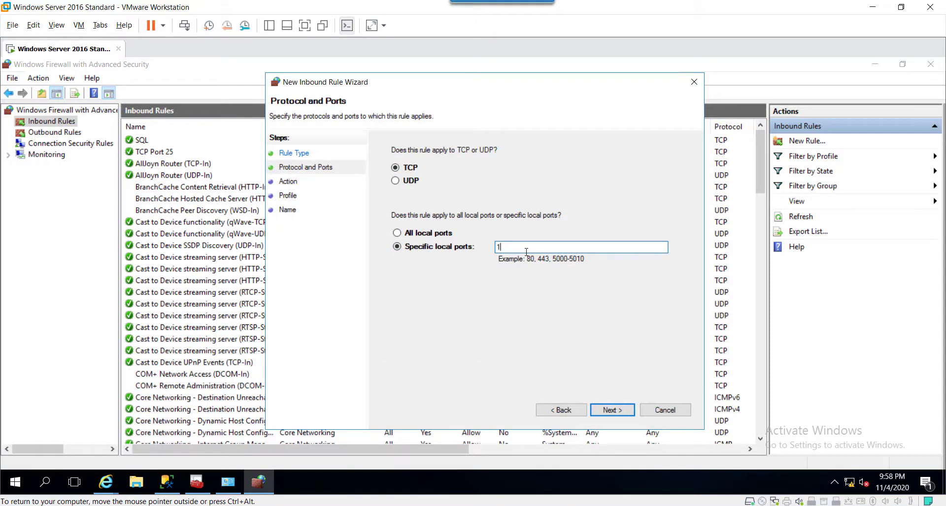
pyautogui.click(610, 409)
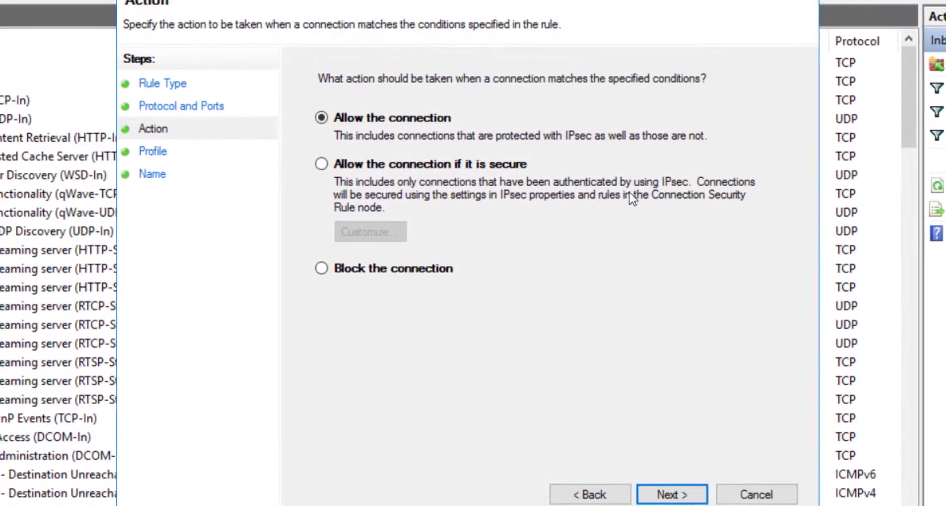
pyautogui.click(685, 496)
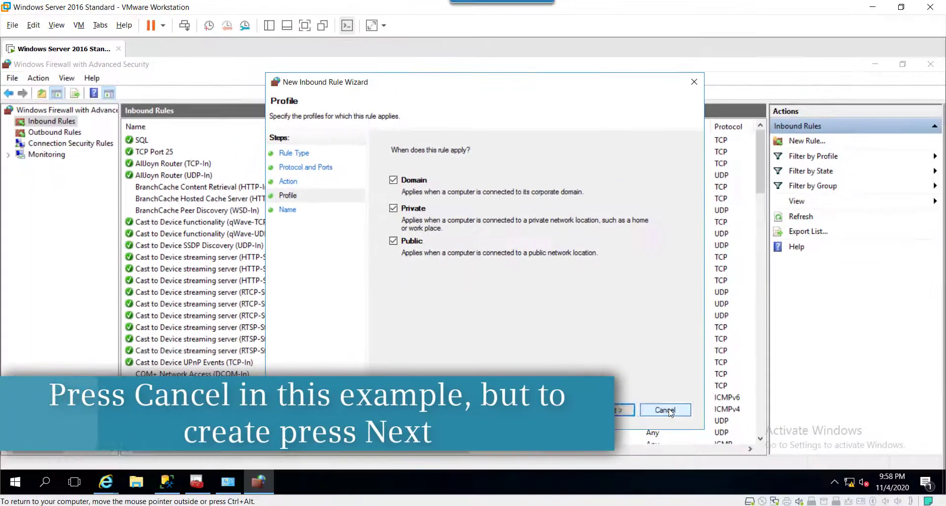
pyautogui.click(710, 452)
# Step: Close both Windows Firewall windows and switch to SQL Server Management Studio
pyautogui.click(153, 141)
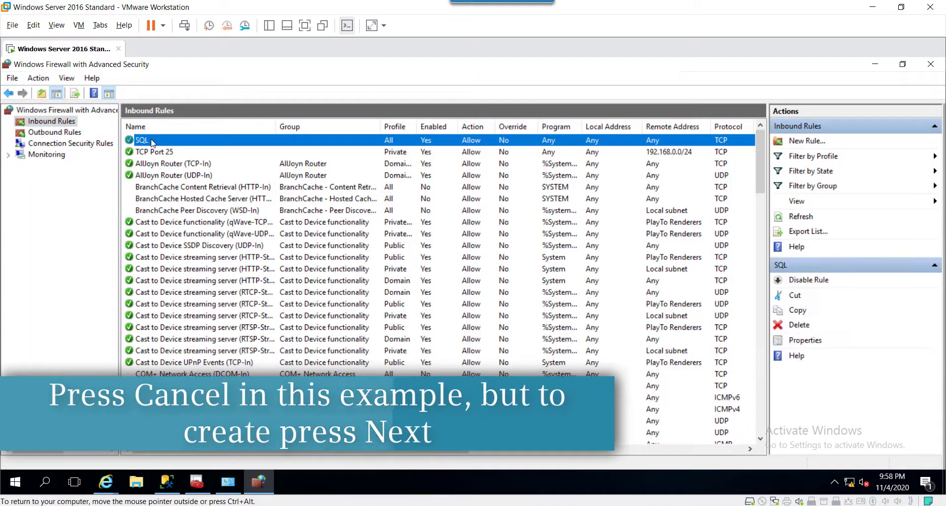
pyautogui.click(929, 64)
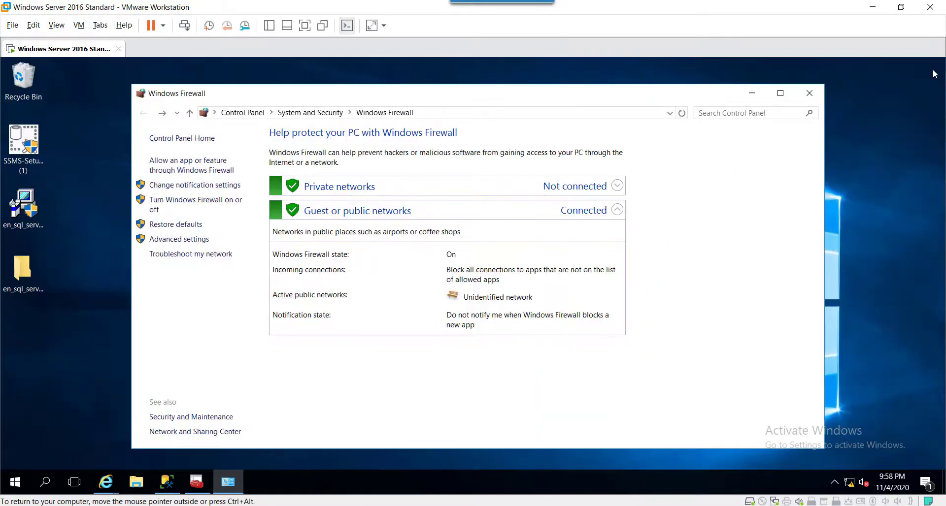
pyautogui.click(809, 94)
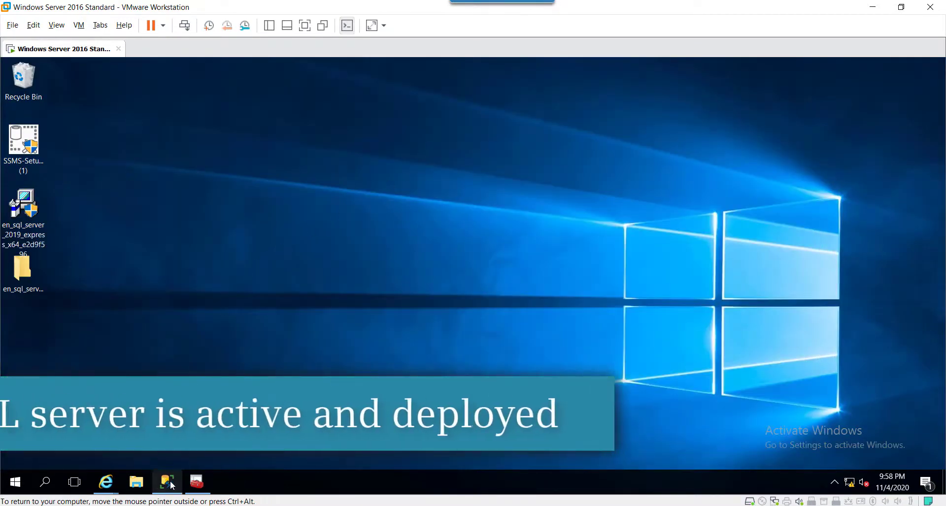
pyautogui.click(170, 481)
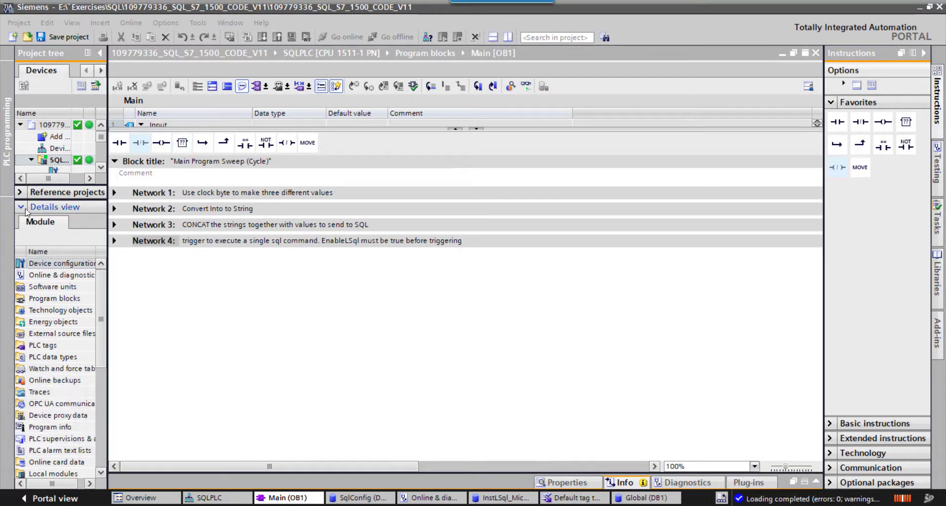
# Step: Enlarge the project tree and display Network 4 of Main [OB1] with online monitoring enabled
pyautogui.click(20, 207)
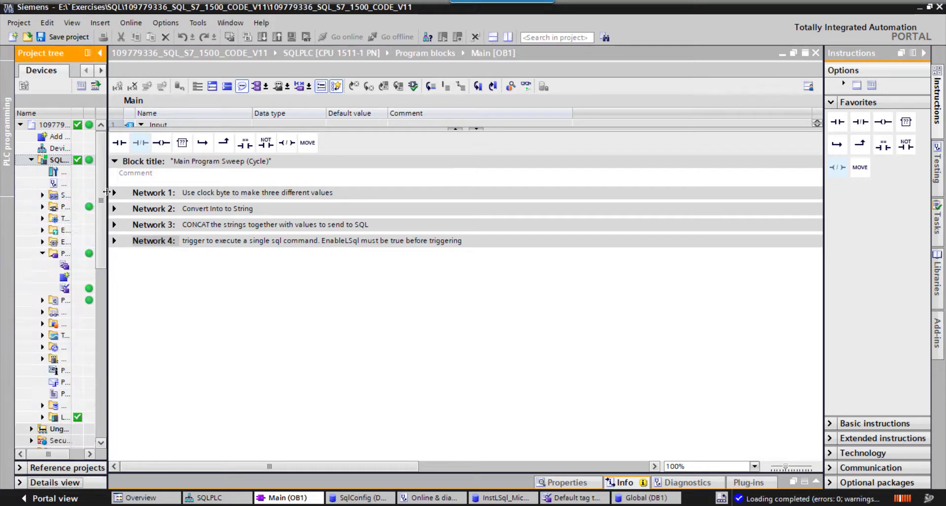
pyautogui.moveTo(218, 201); pyautogui.dragTo(218, 201)
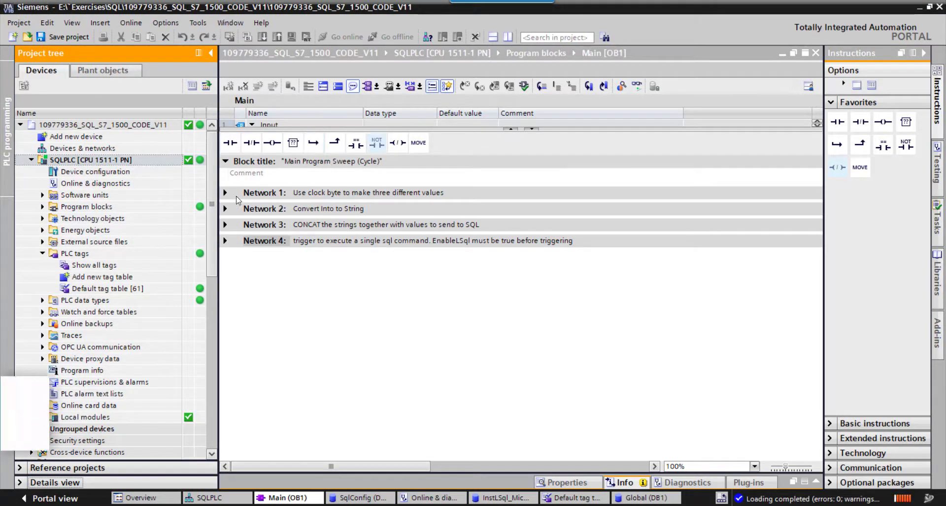
pyautogui.click(257, 193)
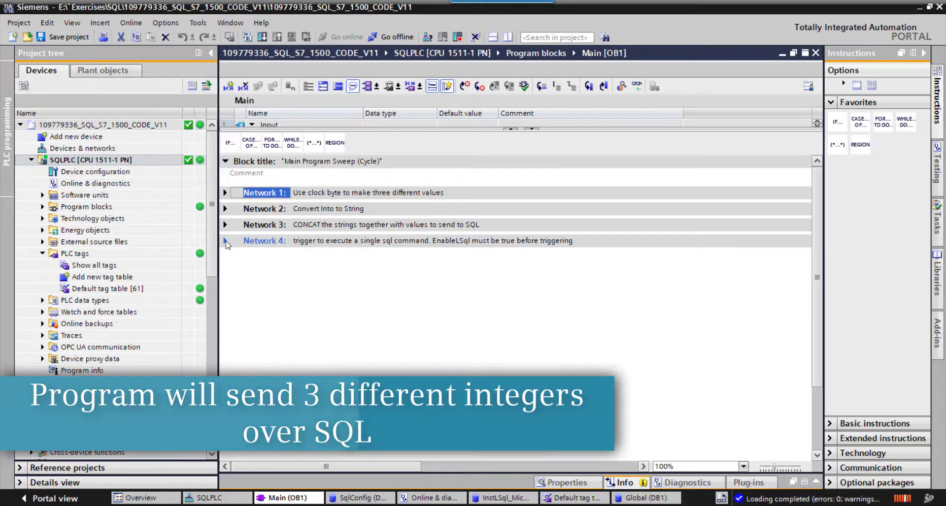
pyautogui.click(226, 241)
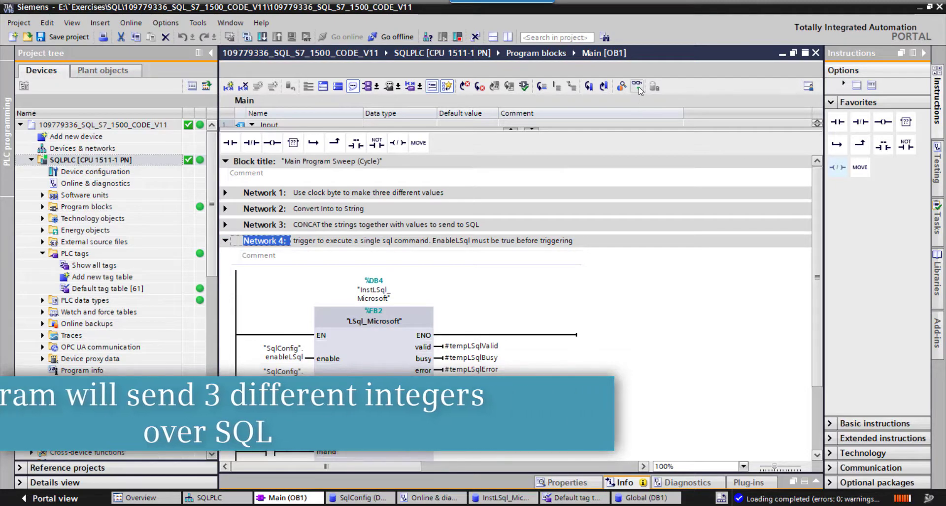
pyautogui.hotkey('ctrl', 't')
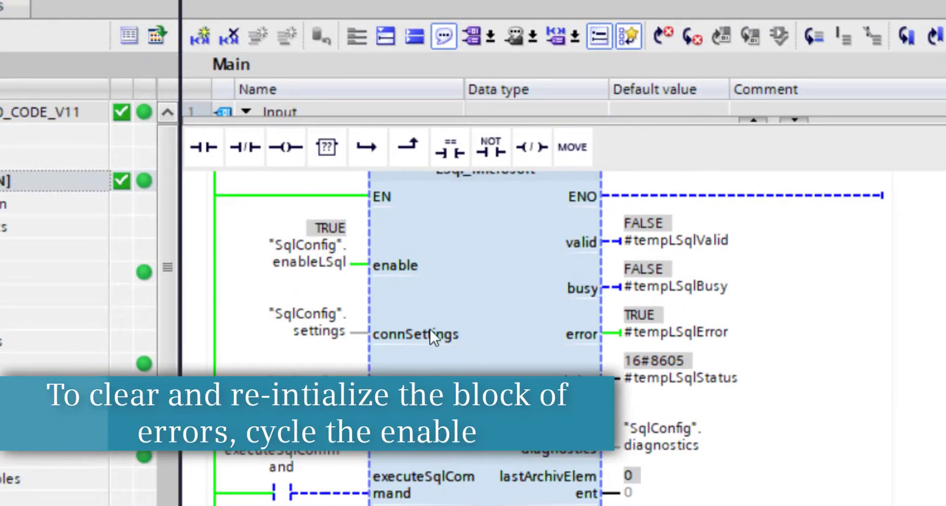
# Step: Cycle "SqlConfig".enableLSql off and back to TRUE to reinitialize the LSql_Microsoft block
pyautogui.click(321, 227)
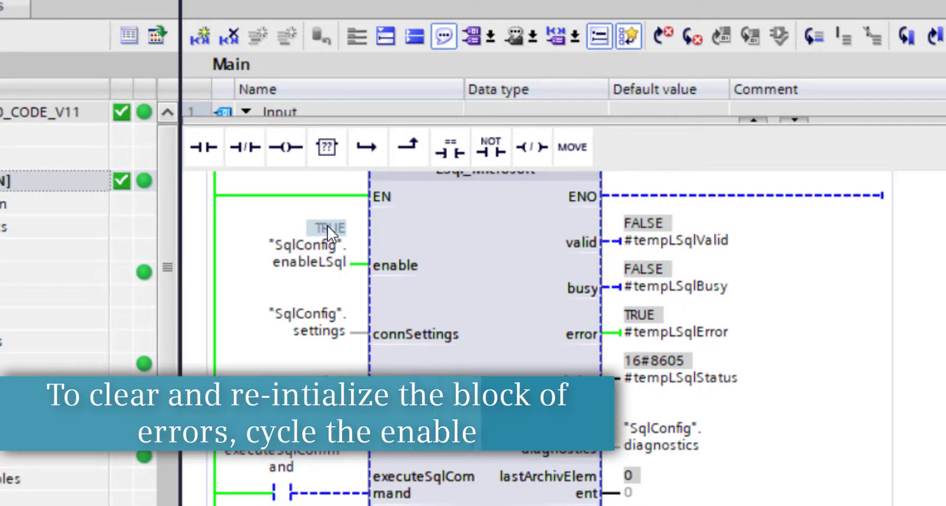
pyautogui.doubleClick(327, 226)
pyautogui.click(726, 448)
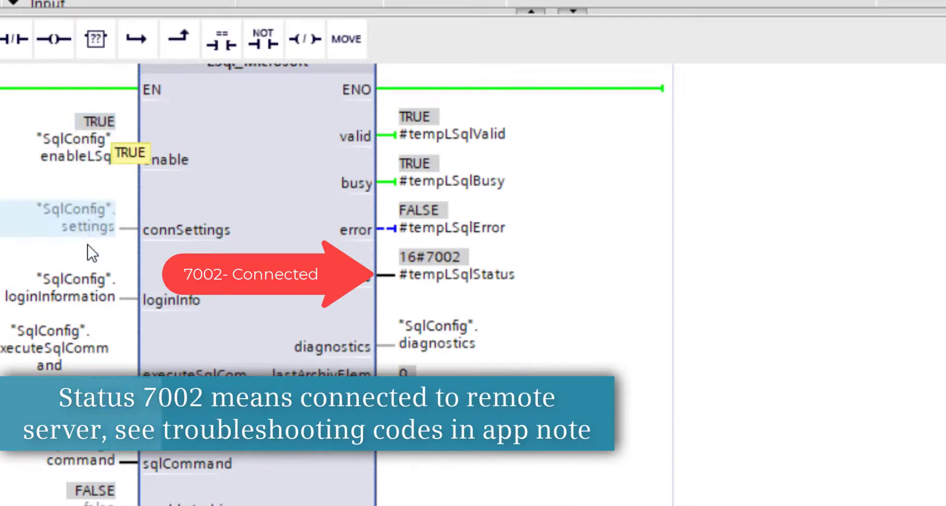
# Step: Toggle "SqlConfig".executeSqlCommand to 1 and back to 0 to send the SQL command, and save the project
pyautogui.rightClick(63, 363)
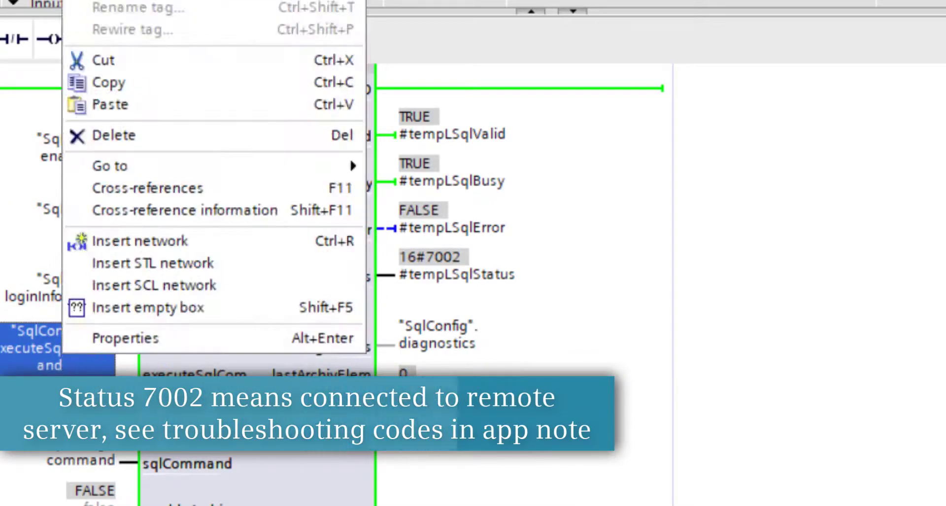
pyautogui.press('Escape')
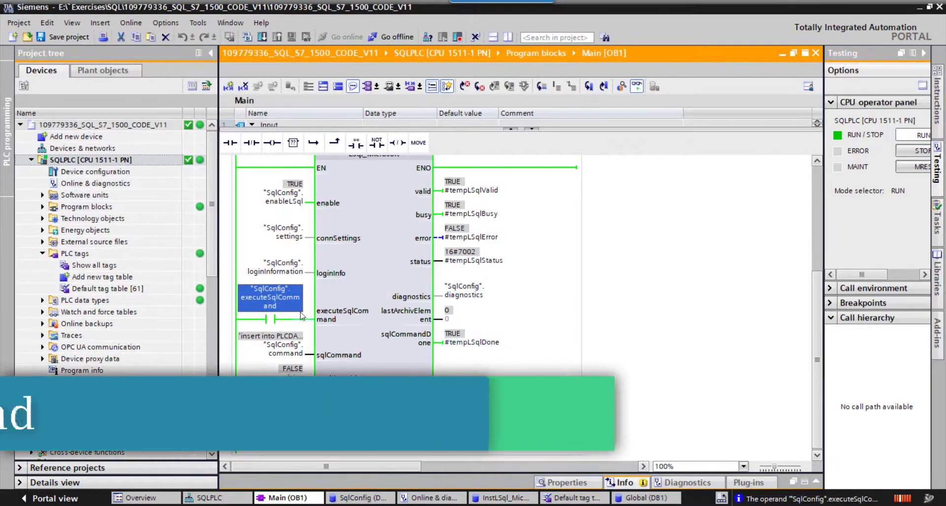
pyautogui.rightClick(283, 292)
pyautogui.moveTo(315, 28)
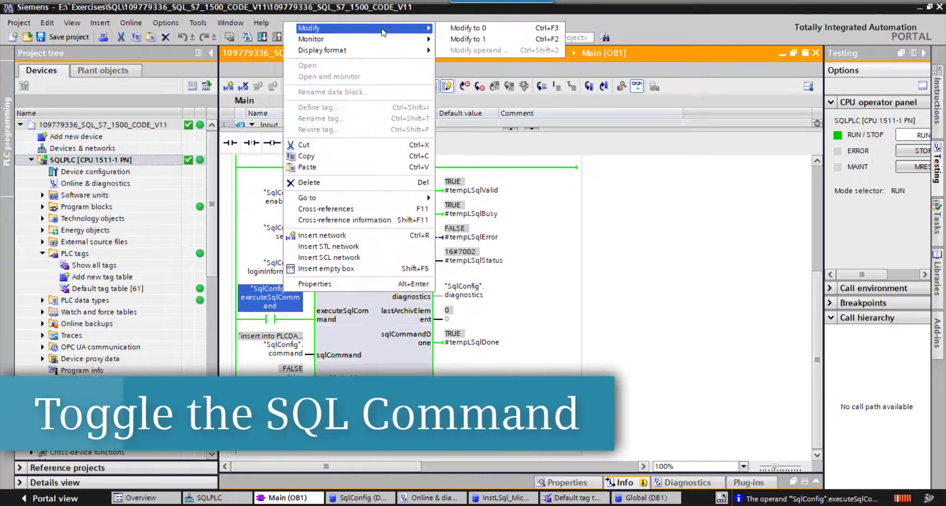
pyautogui.click(461, 28)
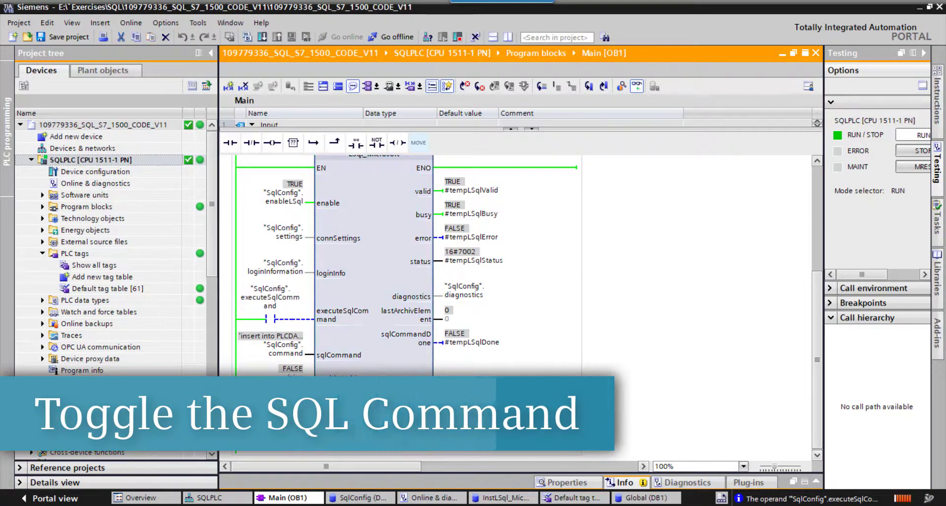
pyautogui.click(53, 42)
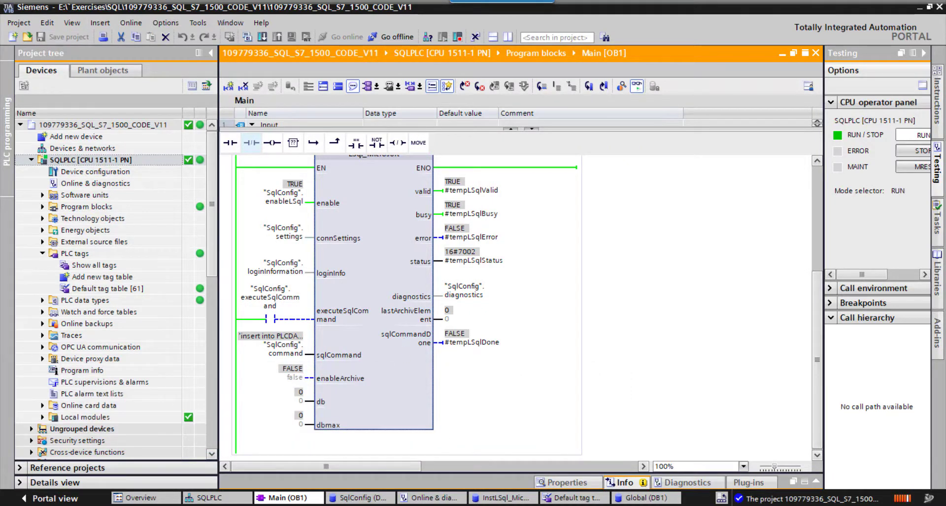
# Step: Examine the Network 1 code that derives three integer values from the clock byte, and collapse the network again
pyautogui.scroll(5, 367, 277)
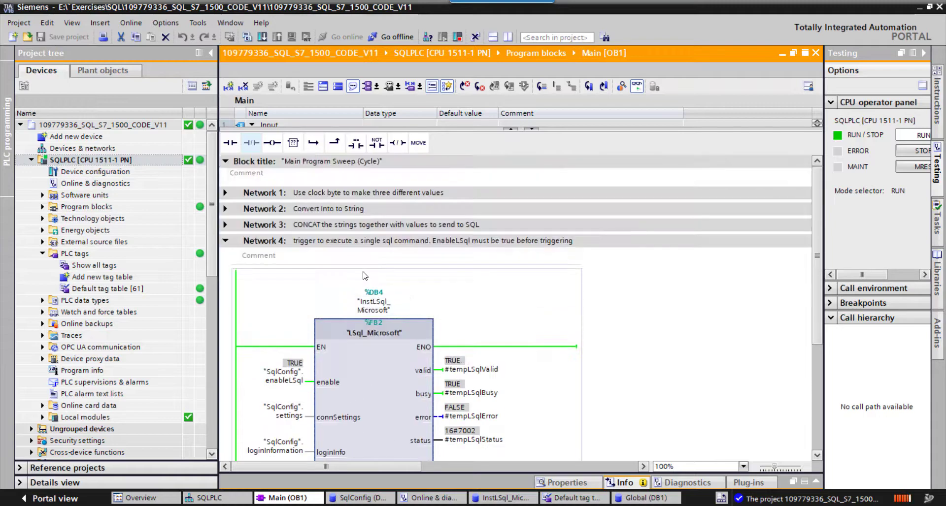
pyautogui.click(226, 193)
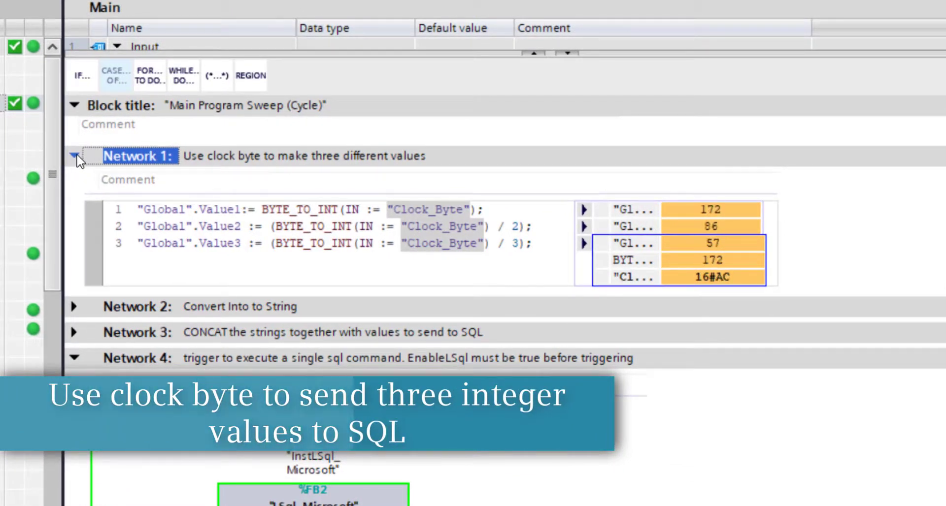
pyautogui.click(76, 156)
pyautogui.click(76, 156)
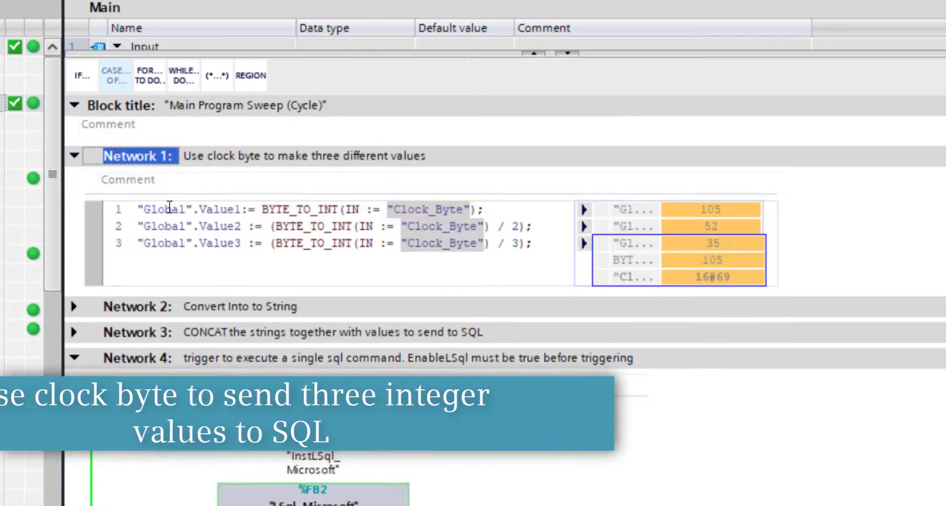
pyautogui.doubleClick(169, 207)
pyautogui.click(77, 156)
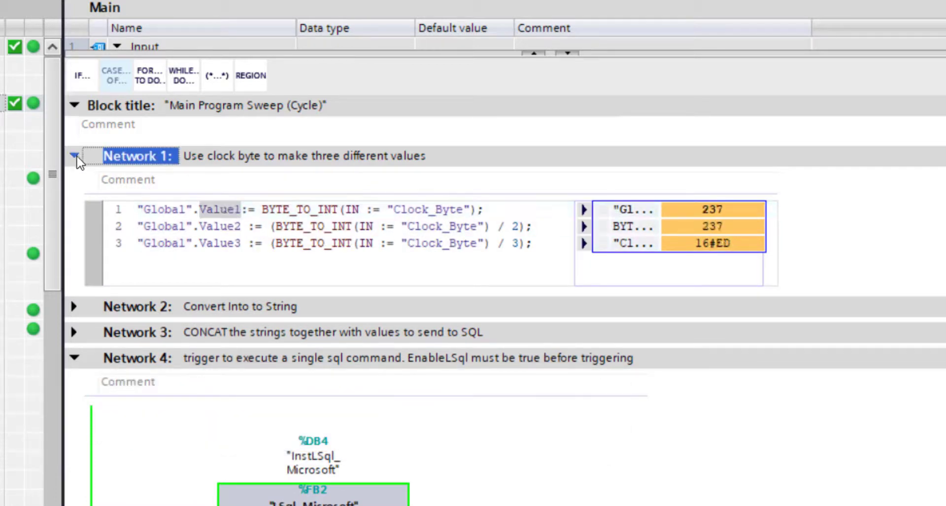
pyautogui.click(76, 156)
# Step: Correct the title of Network 2 to "Convert Int to String" and collapse the network
pyautogui.click(74, 306)
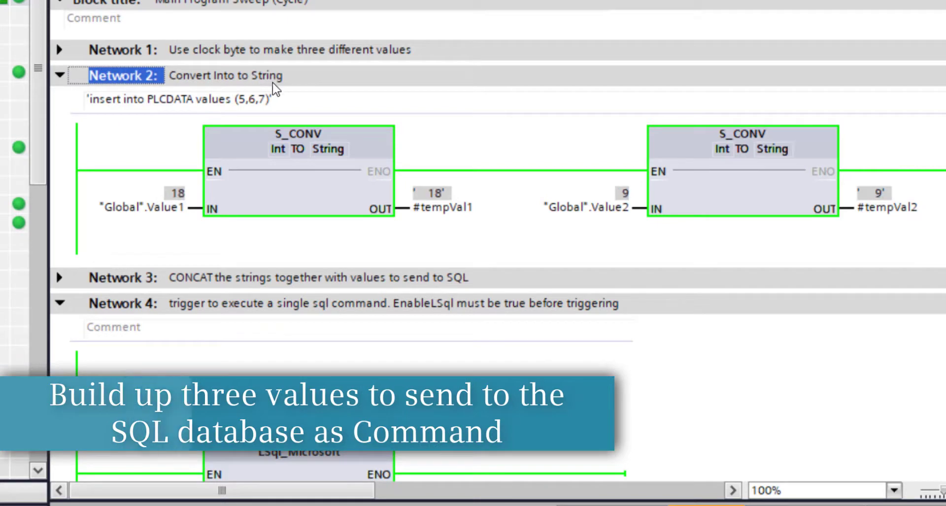
pyautogui.click(228, 76)
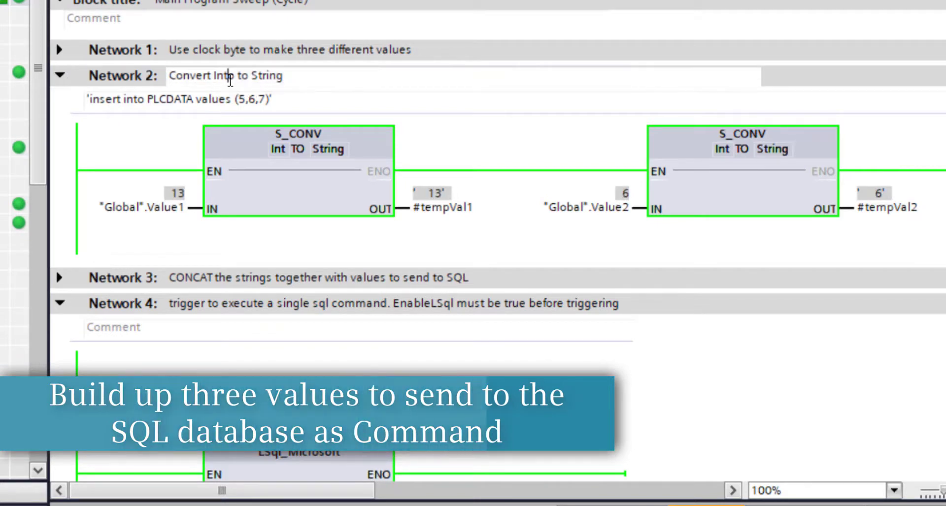
pyautogui.press('Delete')
pyautogui.click(294, 75)
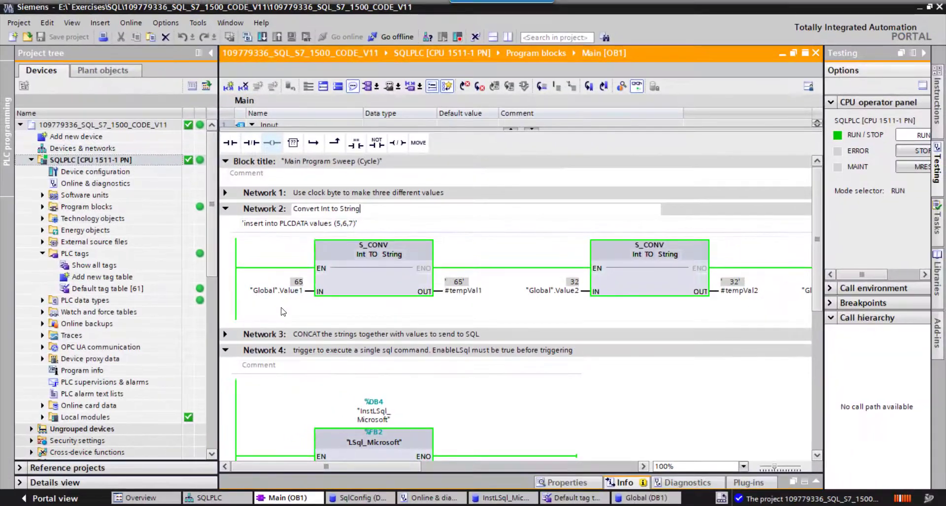
pyautogui.click(131, 129)
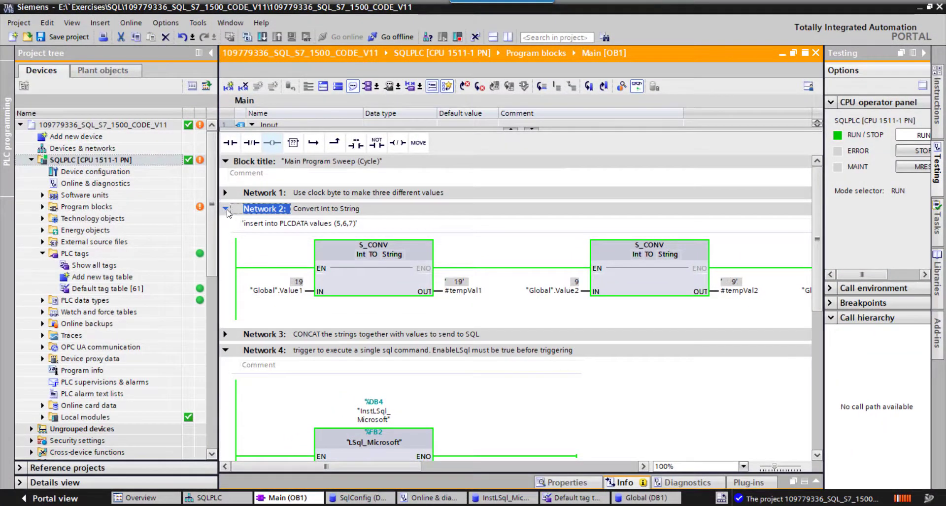
pyautogui.click(226, 209)
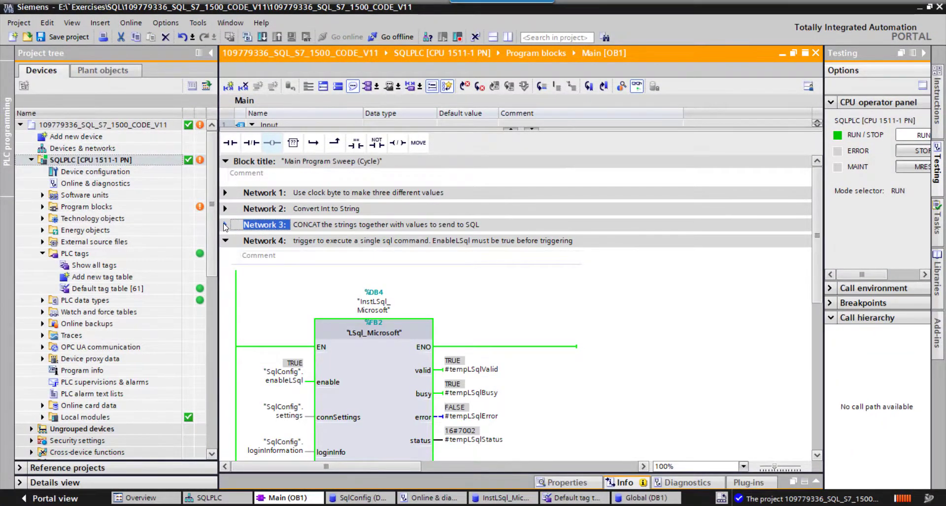
# Step: Examine the CONCAT chain in Network 3 that builds the SQL command and the LSql_Microsoft block's parameters in Network 4
pyautogui.click(224, 225)
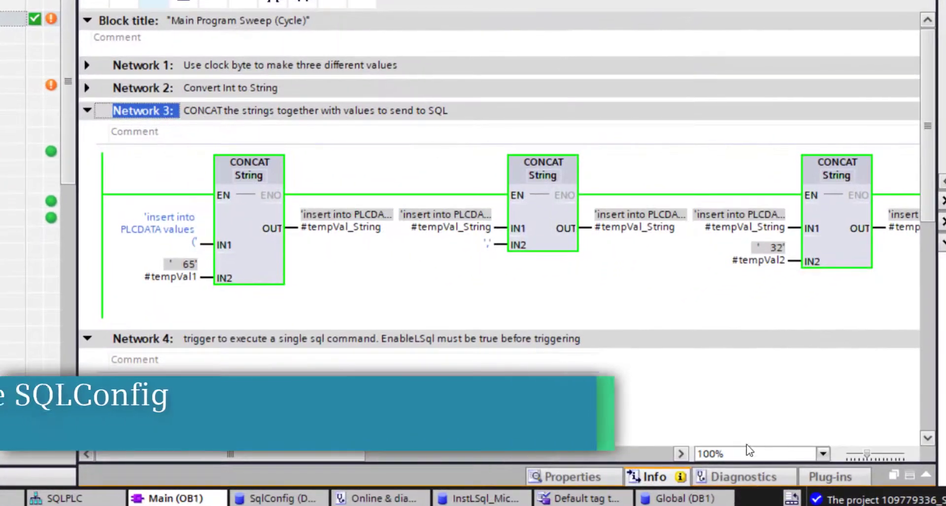
pyautogui.hscroll(10, 757, 452)
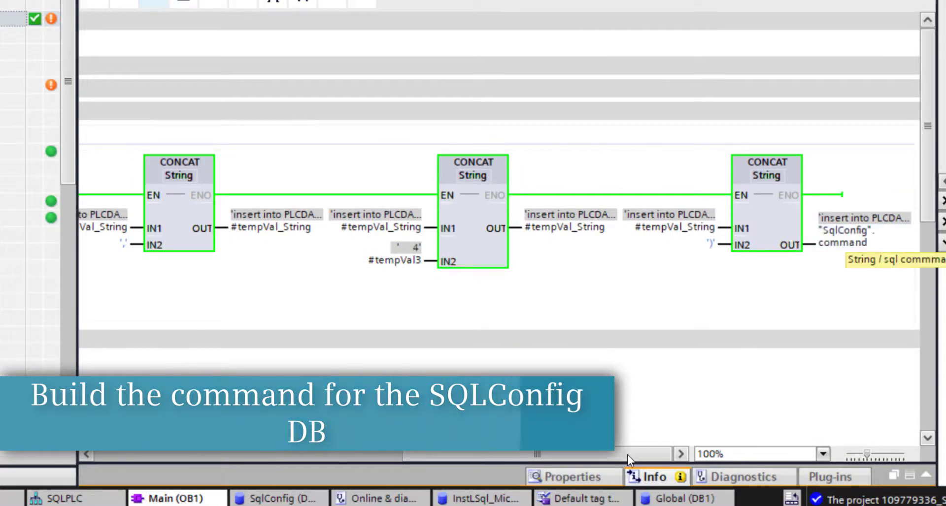
pyautogui.moveTo(541, 454); pyautogui.dragTo(157, 453)
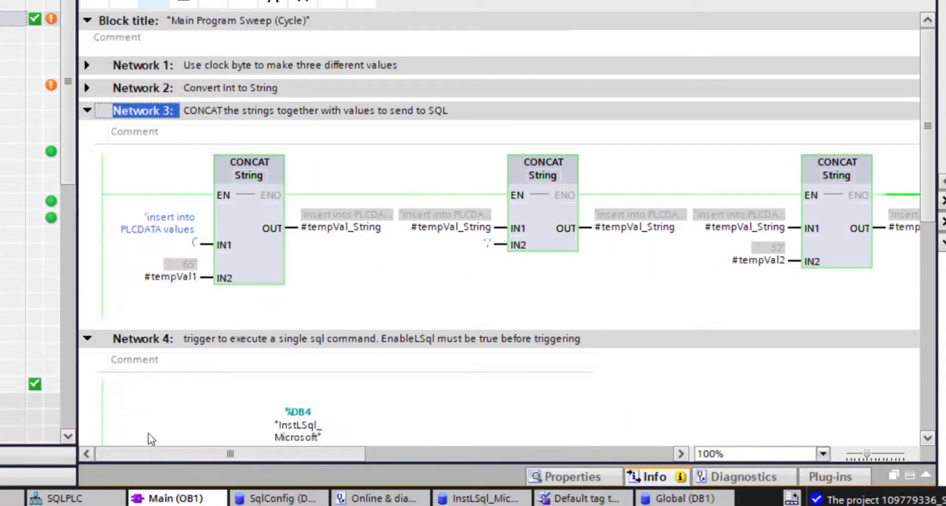
pyautogui.click(87, 112)
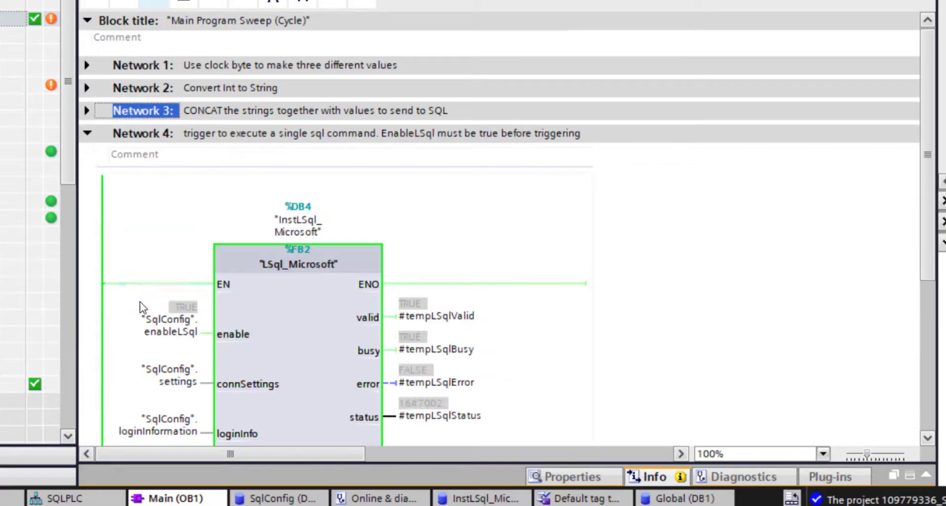
pyautogui.scroll(-3, 142, 310)
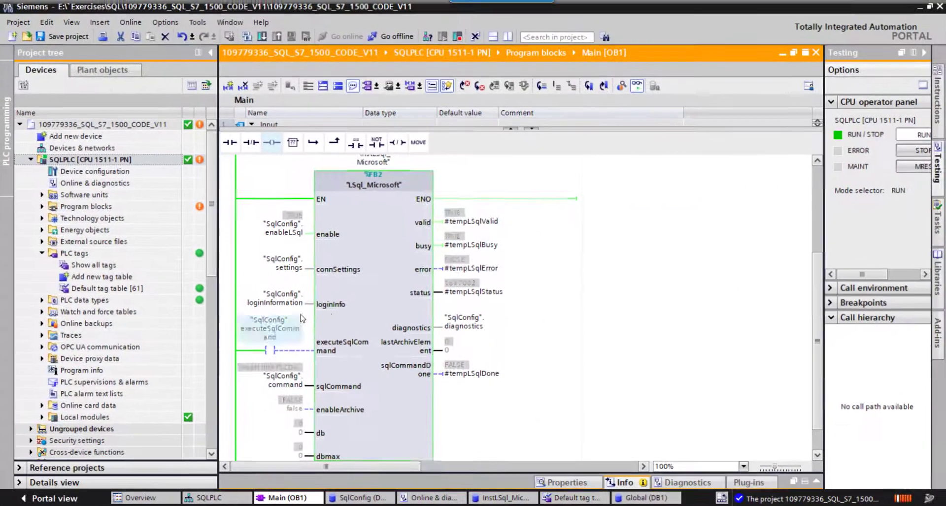
pyautogui.scroll(-1, 296, 310)
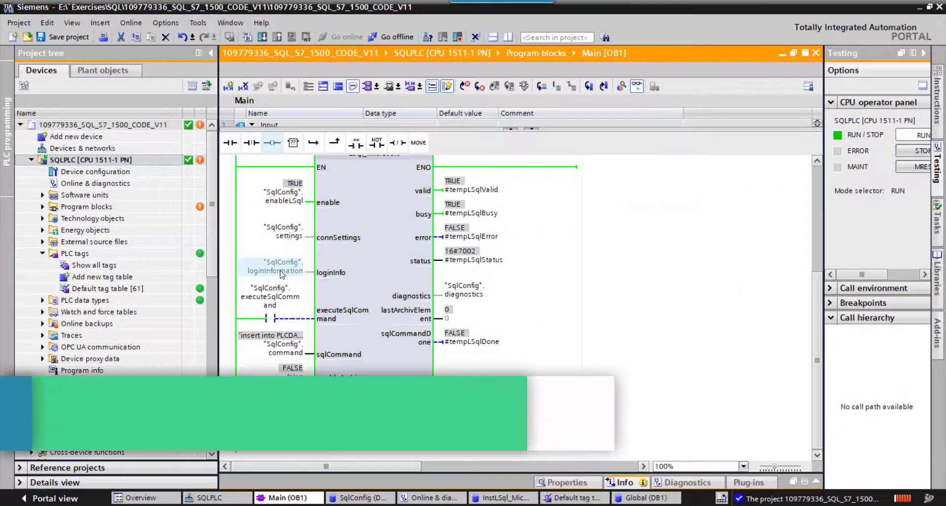
pyautogui.click(291, 358)
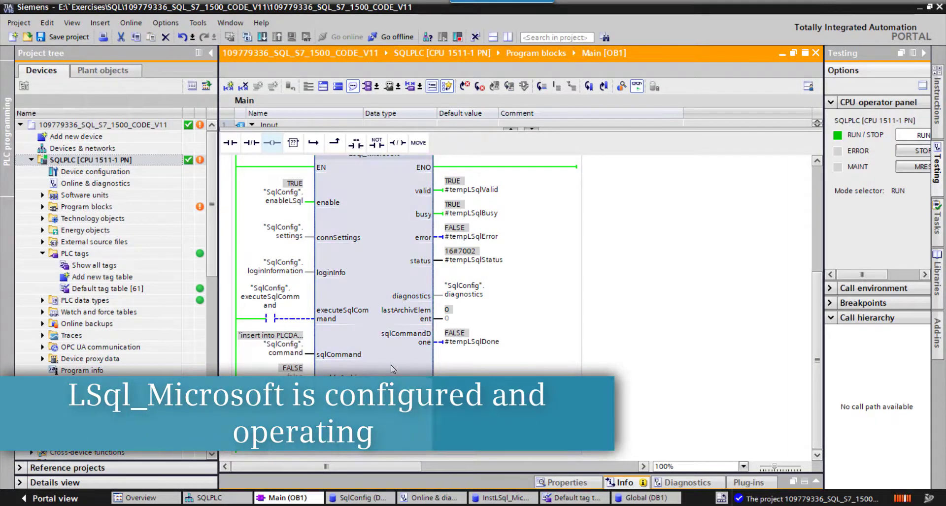
pyautogui.scroll(3, 391, 365)
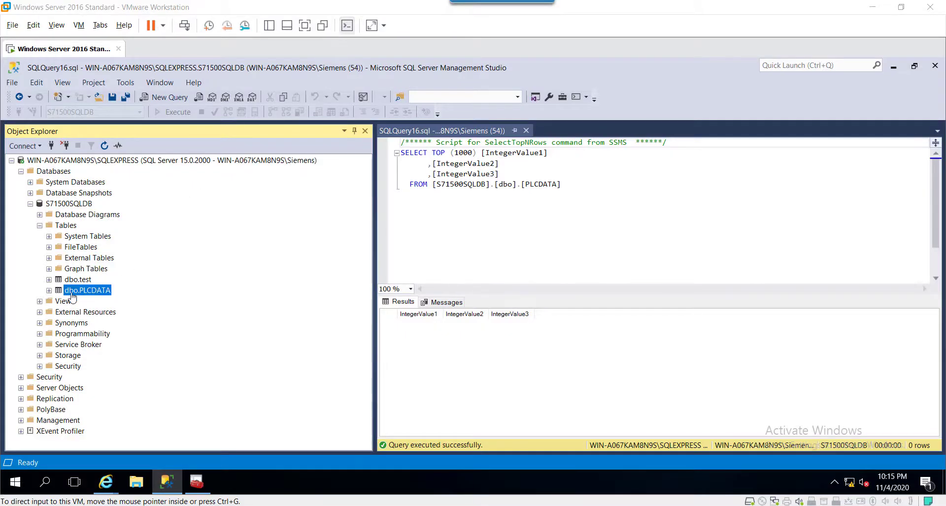
# Step: In SQL Server Management Studio, show the columns of dbo.PLCDATA and query the table's top 1000 rows
pyautogui.click(49, 291)
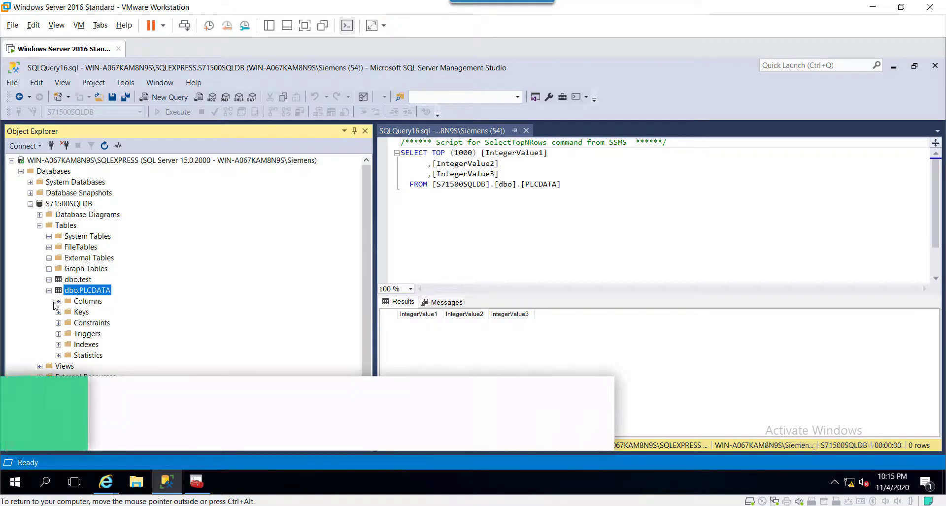
pyautogui.click(58, 301)
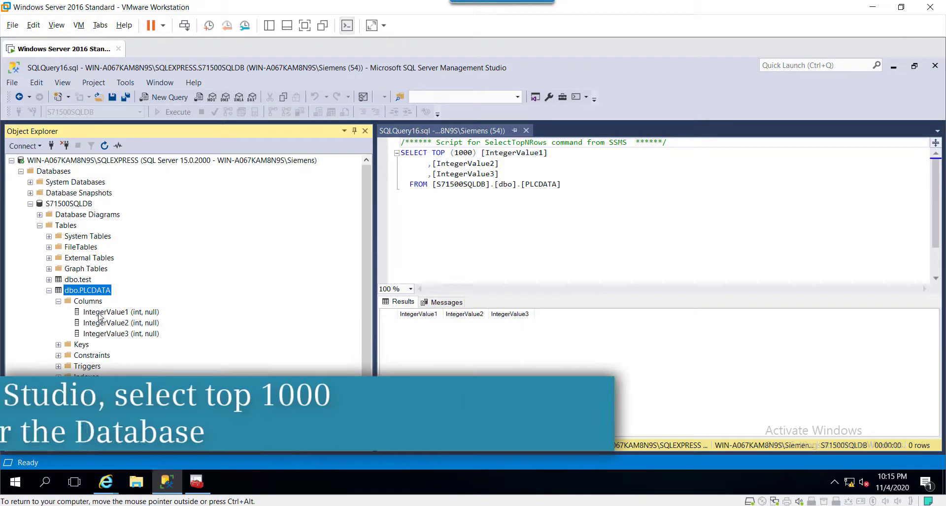
pyautogui.rightClick(100, 295)
pyautogui.click(151, 243)
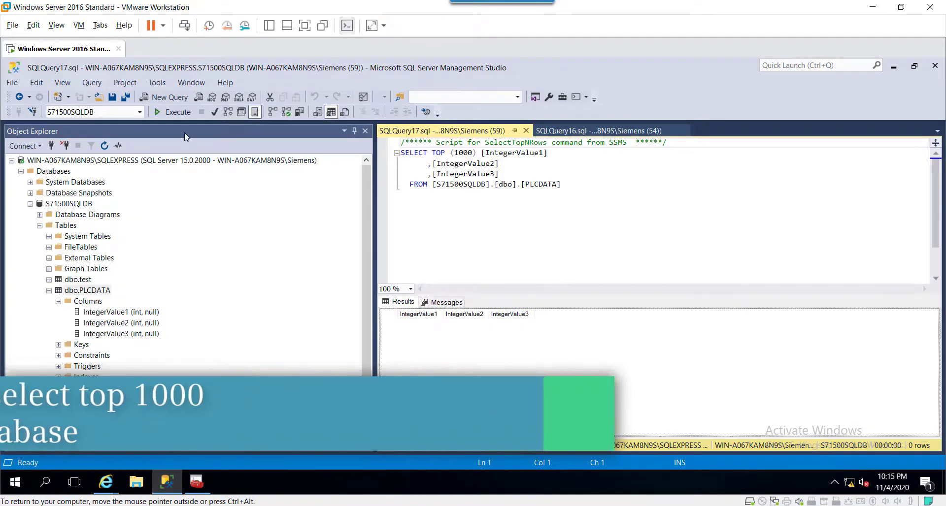
# Step: Collapse the S71500SQLDB database tree and rerun the PLCDATA query
pyautogui.click(31, 204)
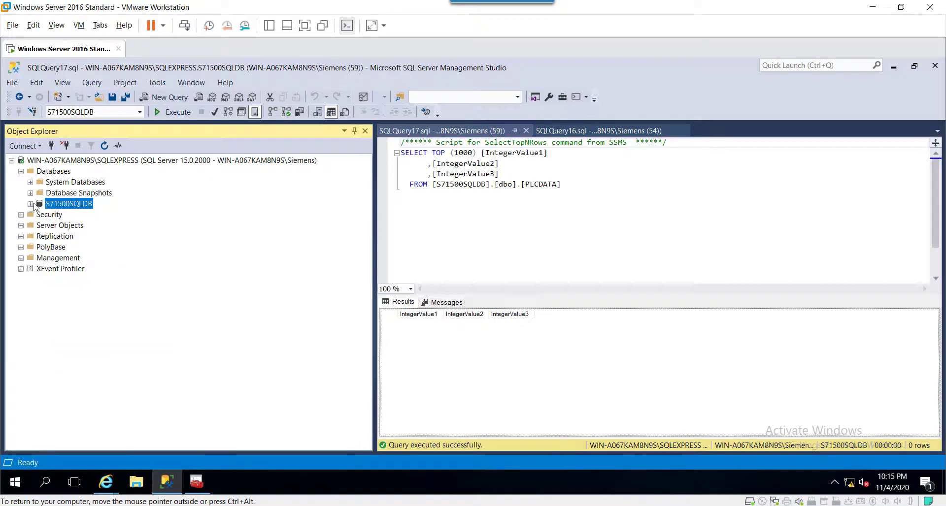
pyautogui.click(436, 332)
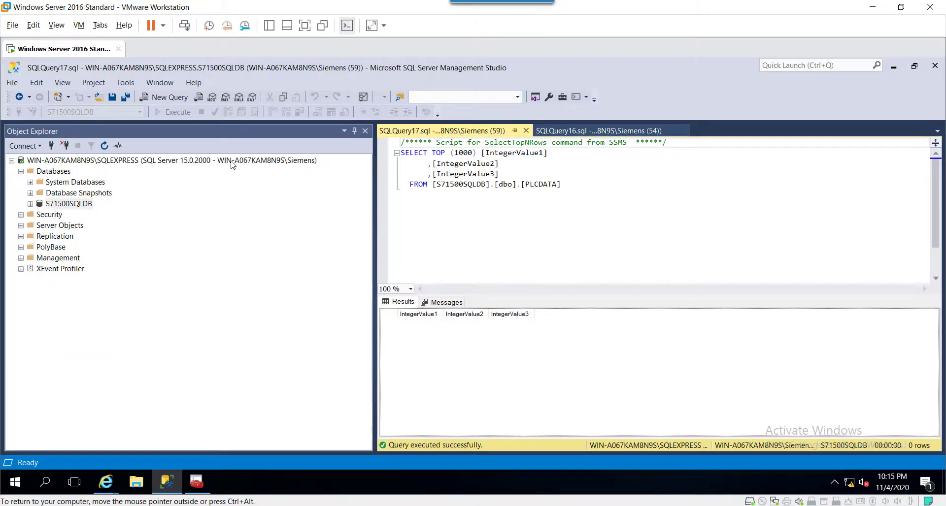
pyautogui.press('F5')
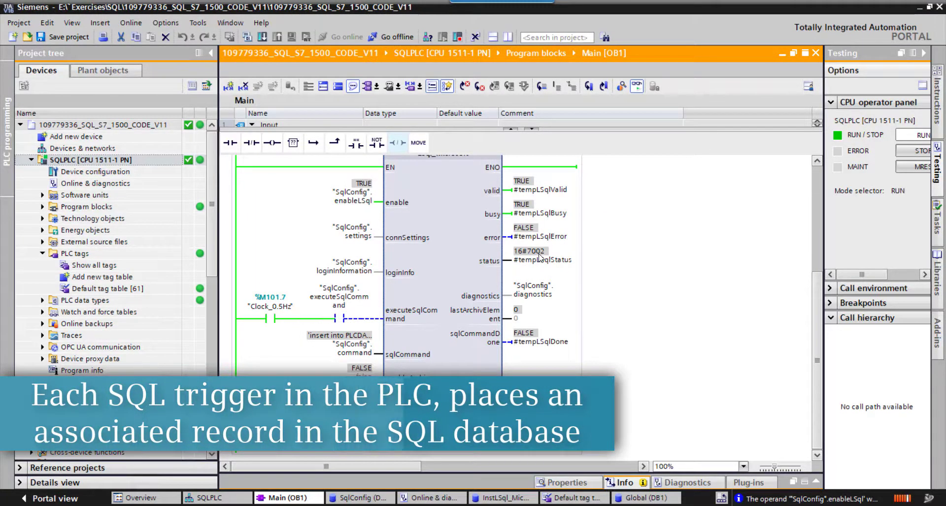
# Step: Switch to TIA Portal and open the modify options for "SqlConfig".executeSqlCommand in Network 4
pyautogui.rightClick(345, 299)
pyautogui.moveTo(487, 36)
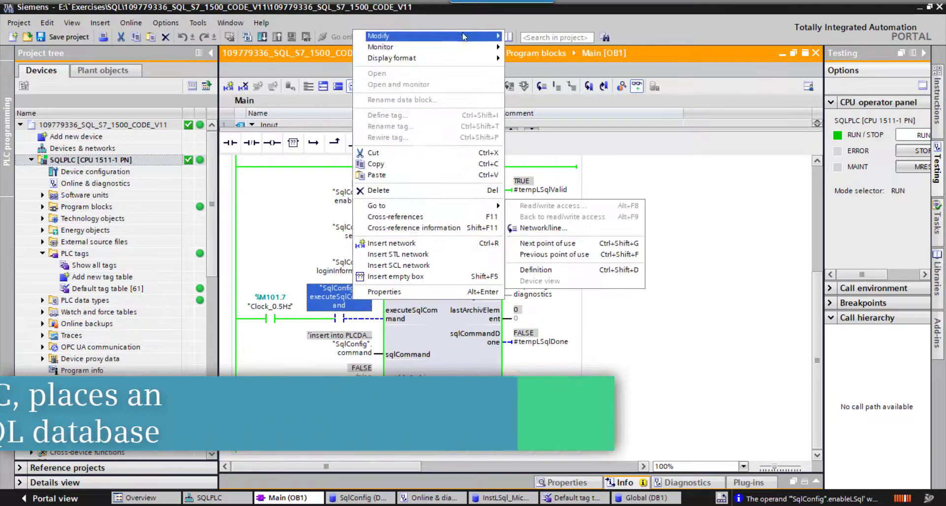